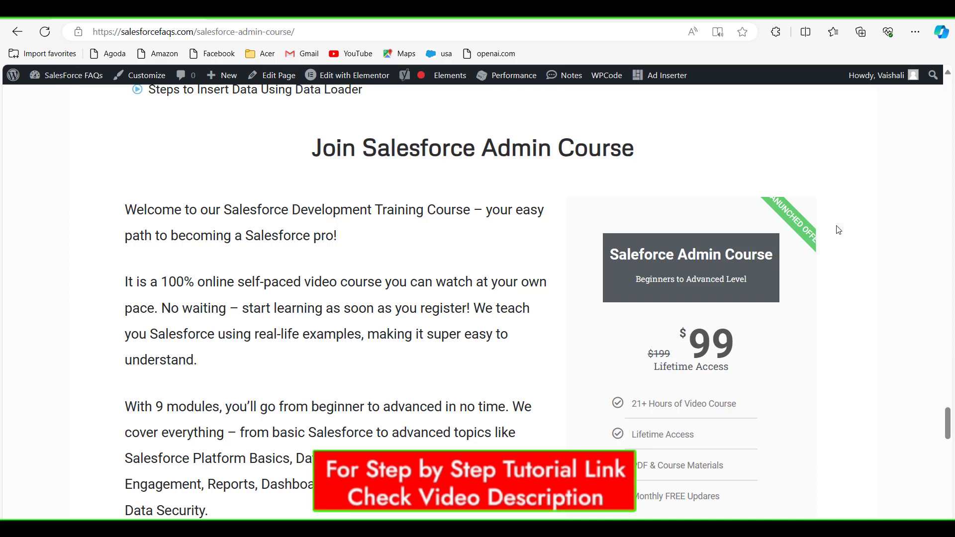
# Step: Scroll through the course lesson lists on the SalesForce FAQs page
pyautogui.moveTo(949, 417); pyautogui.dragTo(947, 386)
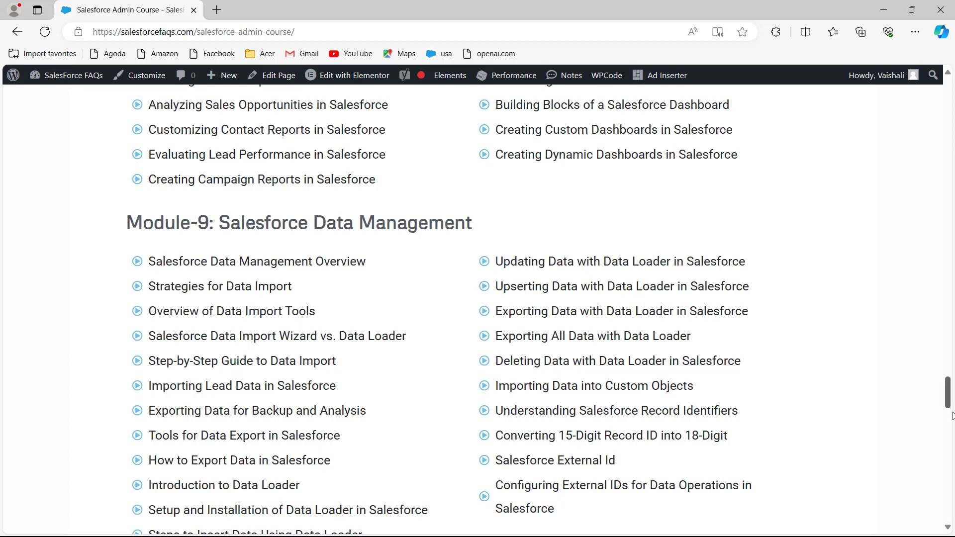
pyautogui.moveTo(950, 401); pyautogui.dragTo(947, 282)
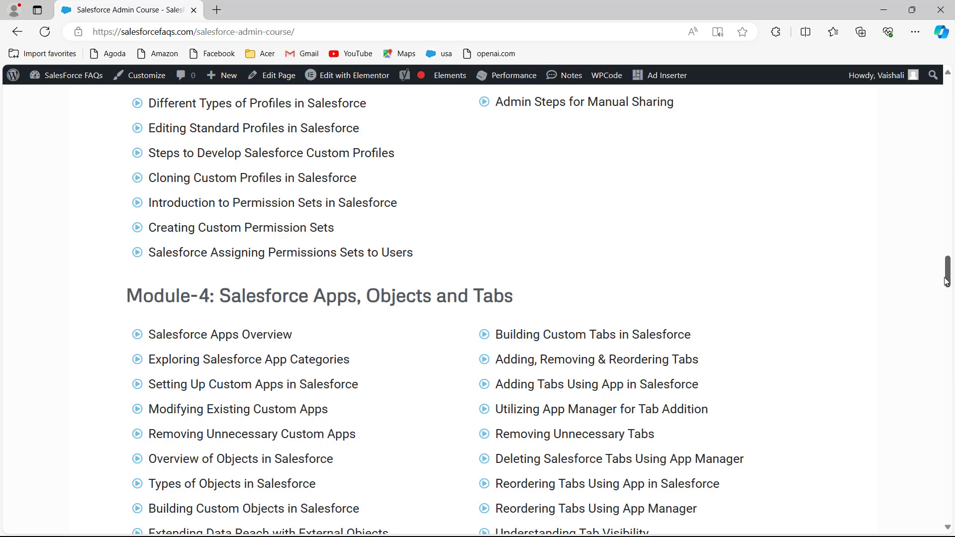
pyautogui.moveTo(946, 281); pyautogui.dragTo(947, 237)
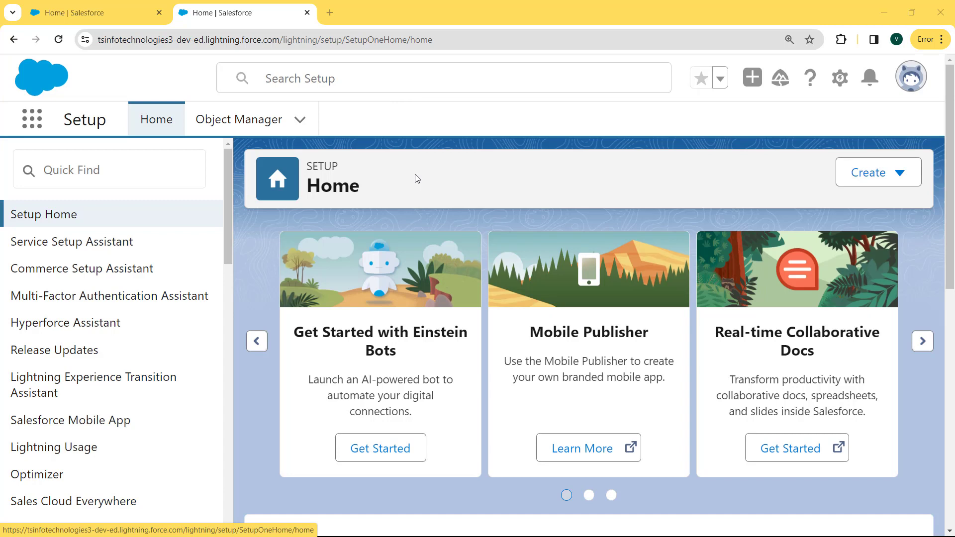
# Step: Open Setup from the gear menu in a new tab and go to Object Manager's object list
pyautogui.click(837, 80)
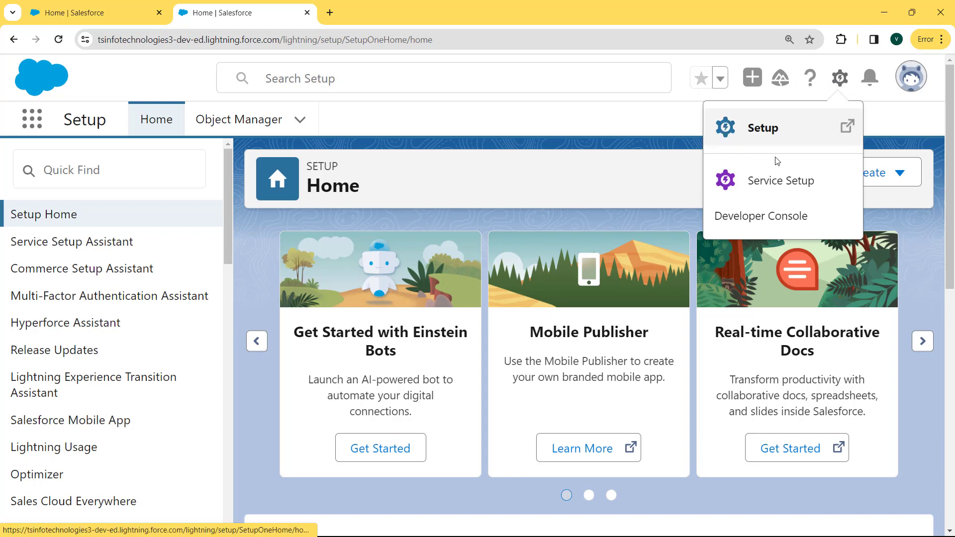
pyautogui.click(749, 137)
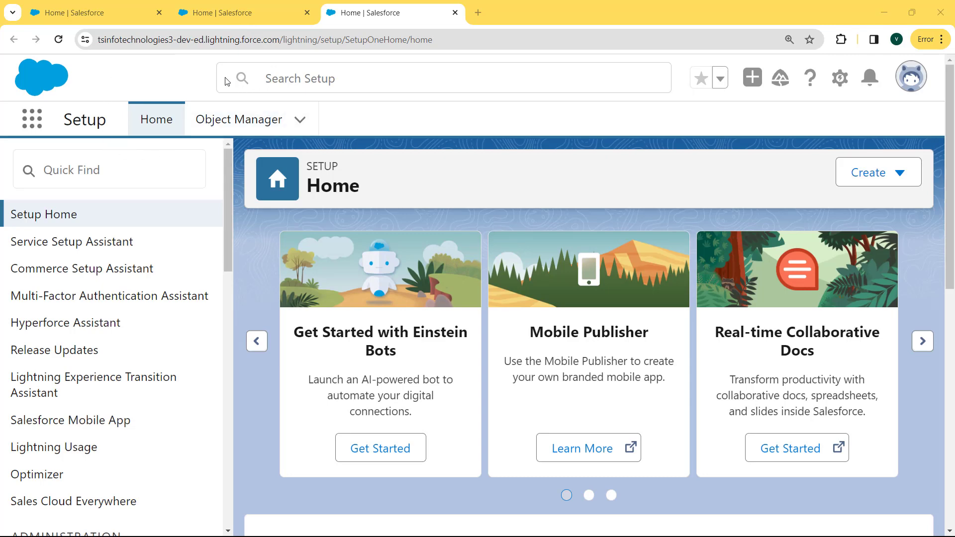
pyautogui.click(265, 124)
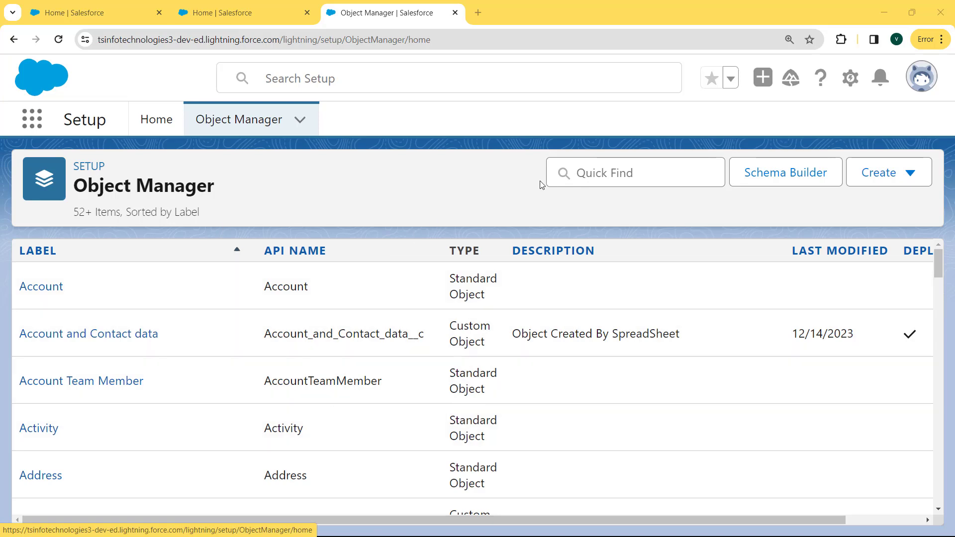
pyautogui.click(588, 172)
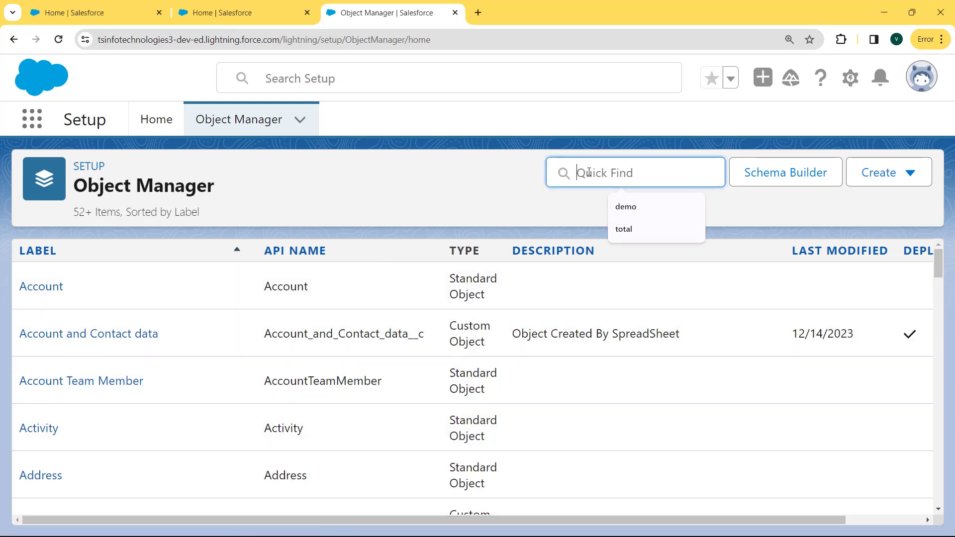
# Step: Filter Object Manager to 'lead' and open the Lead object's Fields & Relationships
pyautogui.write('lead')
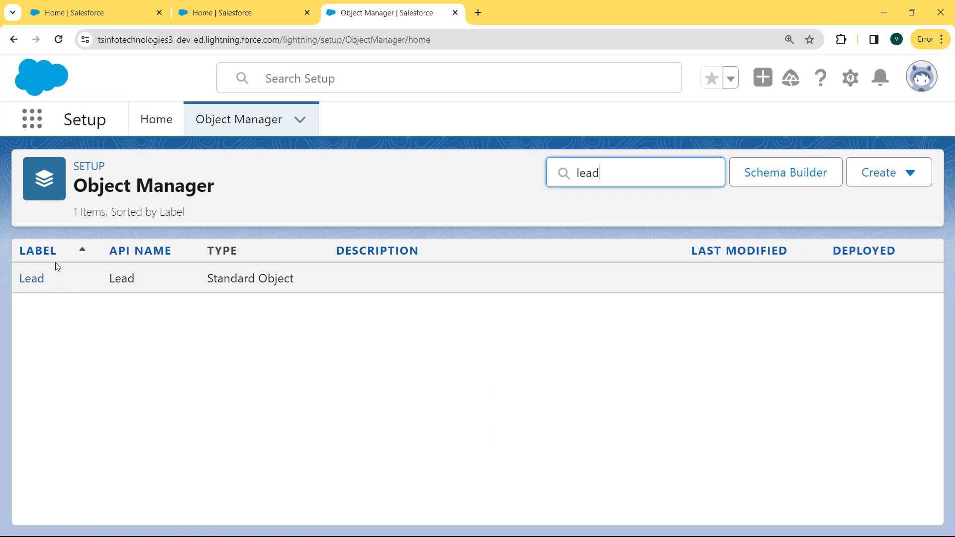
pyautogui.click(32, 281)
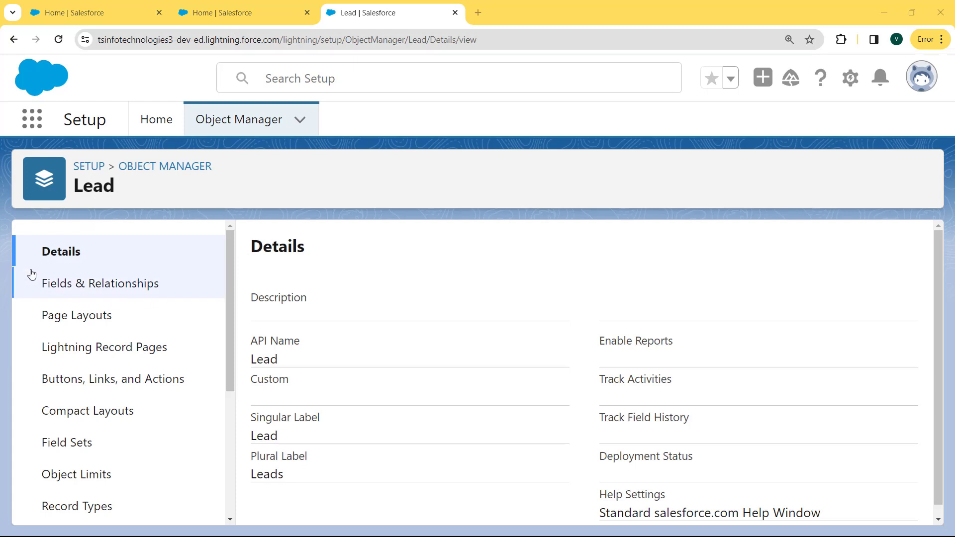
pyautogui.click(99, 288)
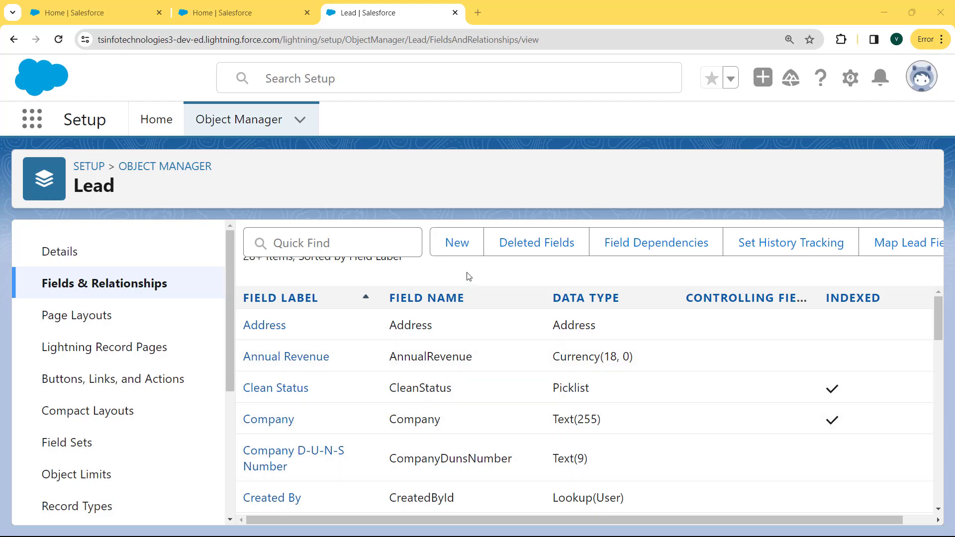
# Step: Start a new Lead custom field and choose Email as its data type
pyautogui.click(457, 243)
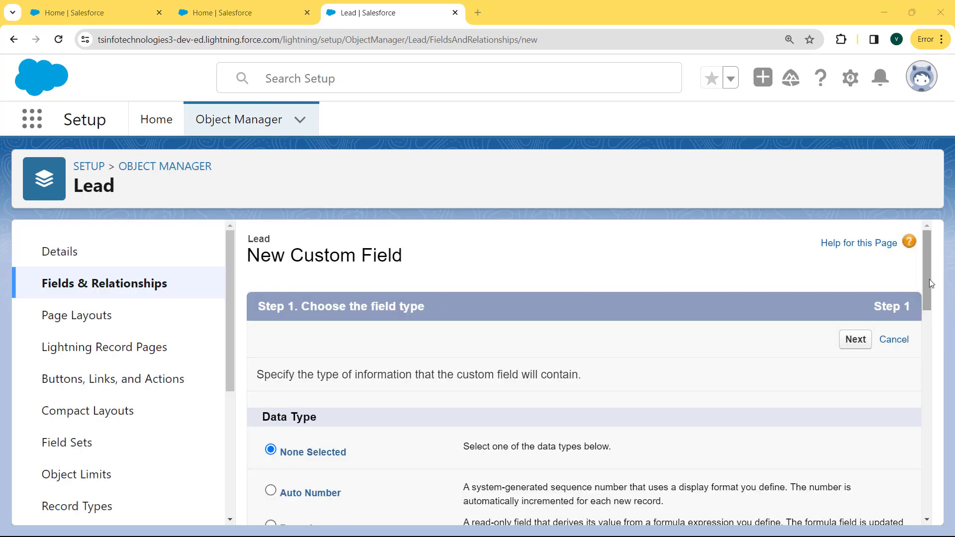
pyautogui.moveTo(929, 279); pyautogui.dragTo(930, 402)
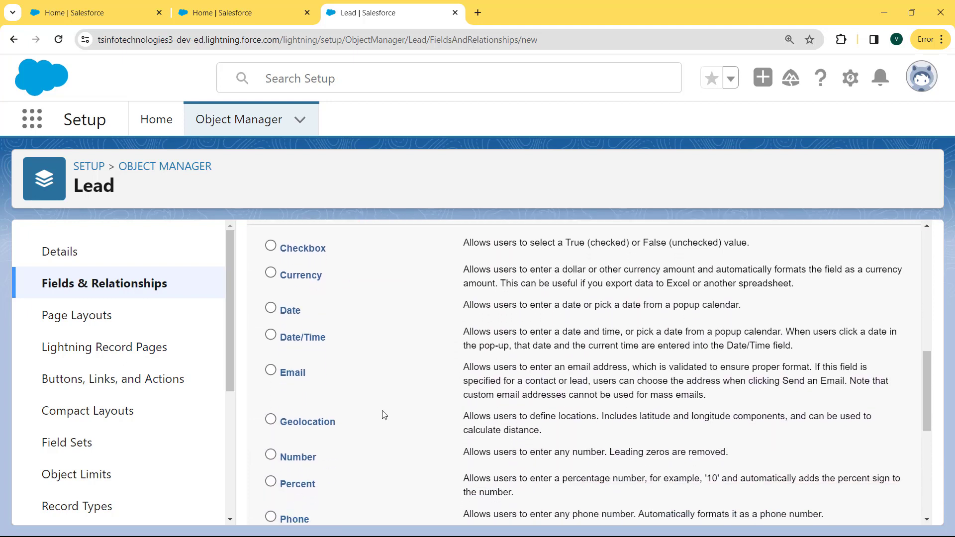
pyautogui.click(271, 370)
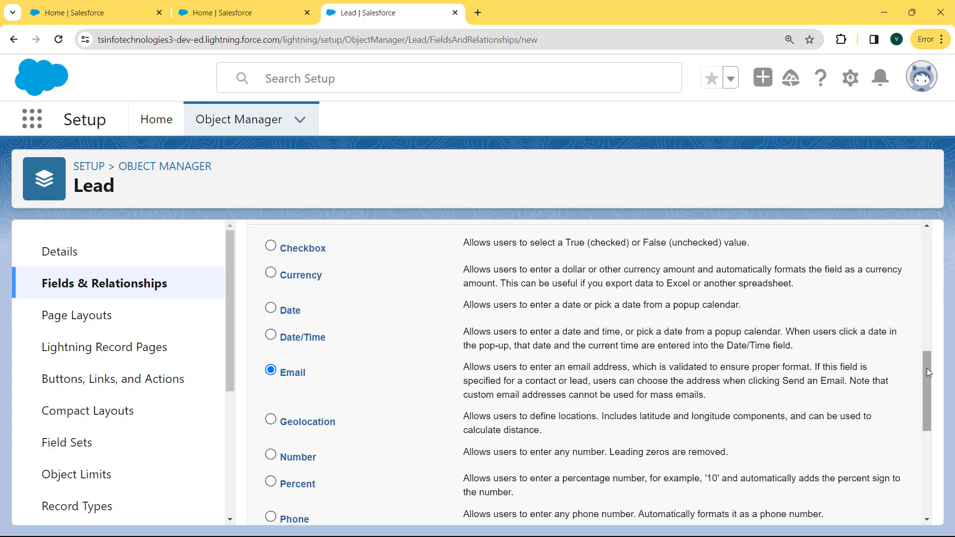
pyautogui.moveTo(927, 368); pyautogui.dragTo(929, 463)
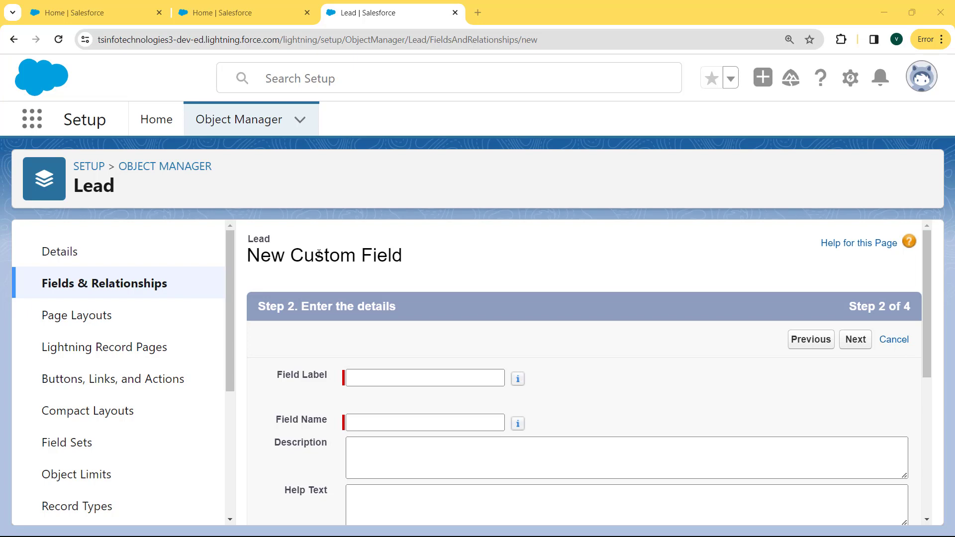
# Step: Label and name the field 'Email', paste the quoted default e-mail address, and continue
pyautogui.click(419, 375)
pyautogui.click(418, 379)
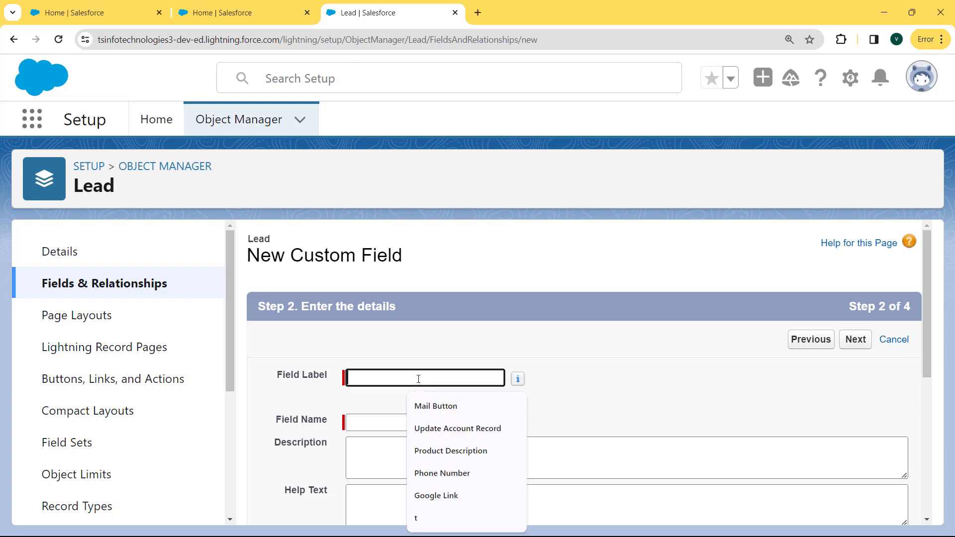
pyautogui.write('Email')
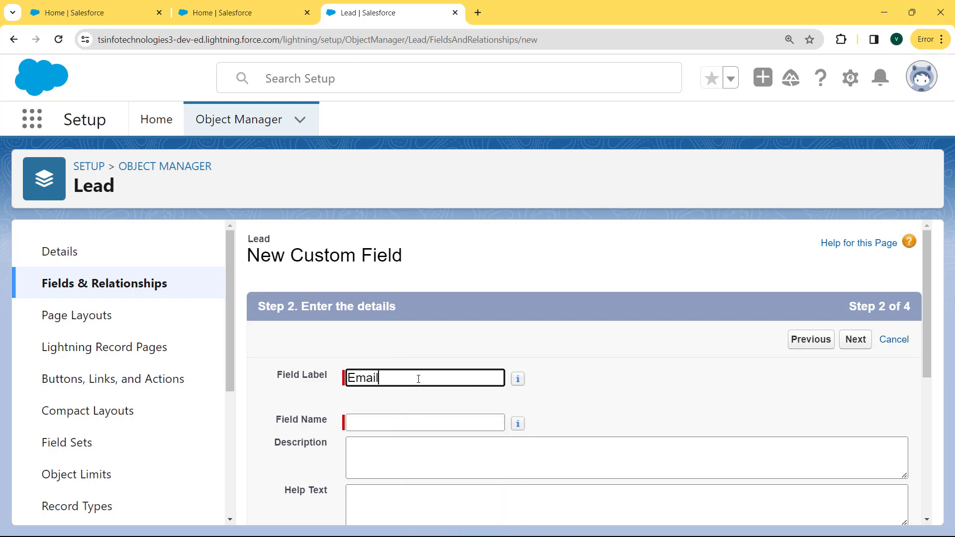
pyautogui.click(367, 424)
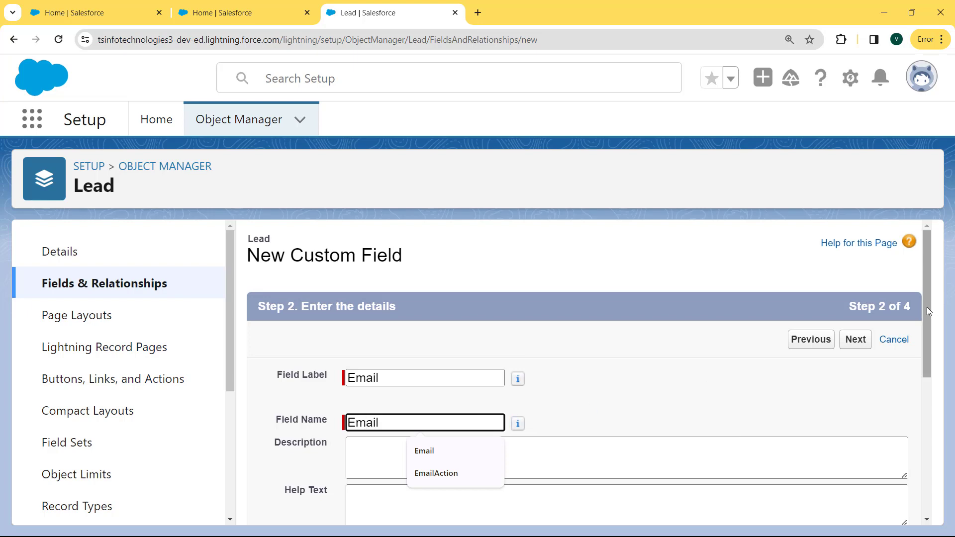
pyautogui.moveTo(925, 310); pyautogui.dragTo(919, 458)
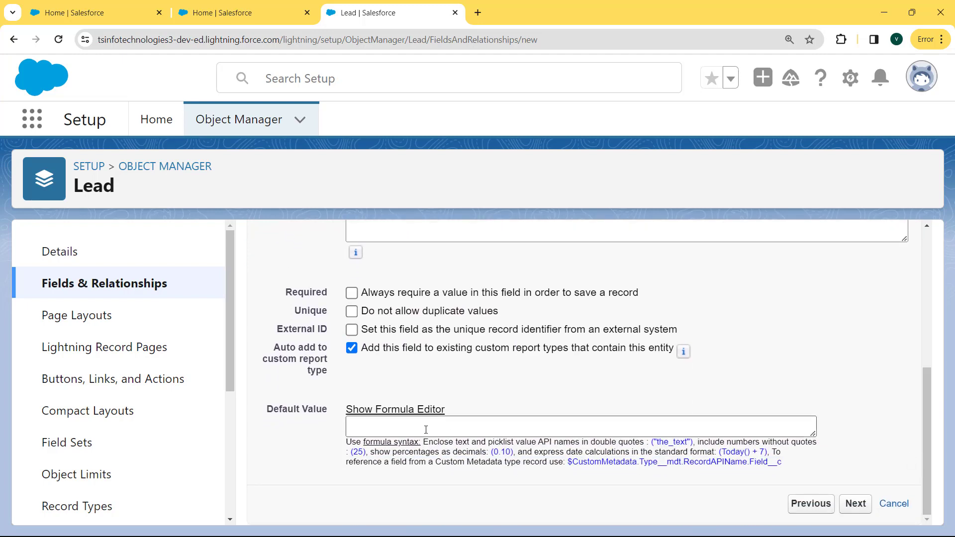
pyautogui.click(362, 426)
pyautogui.hotkey('ctrl', 'v')
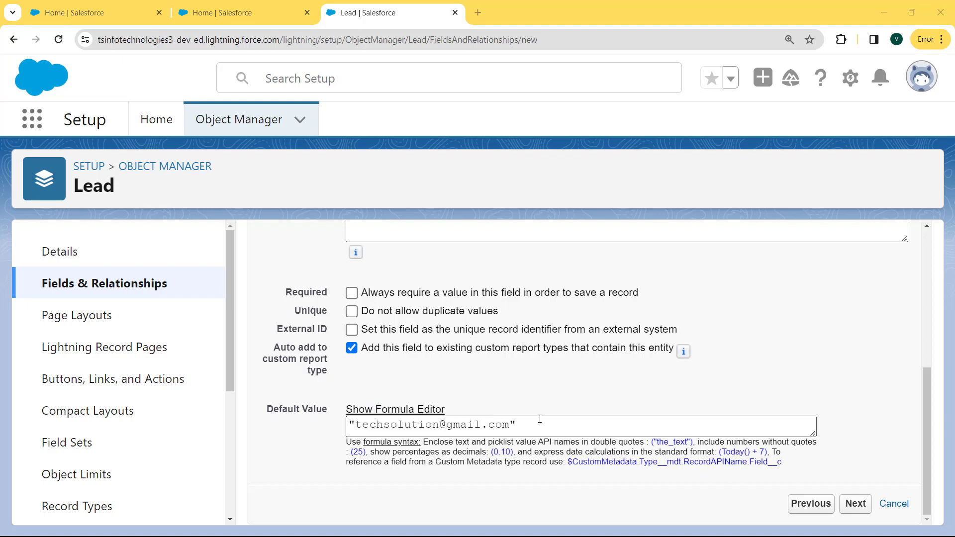
pyautogui.moveTo(540, 427); pyautogui.dragTo(348, 423)
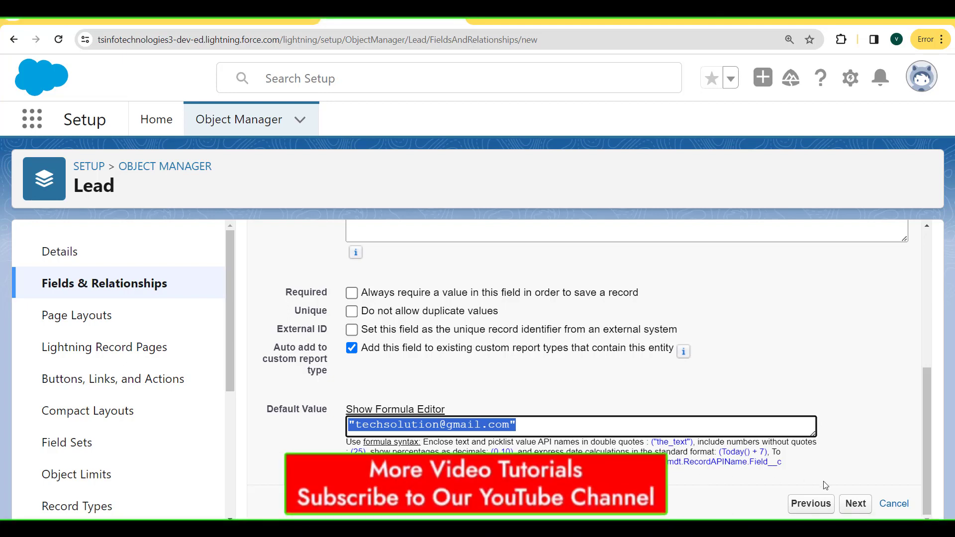
pyautogui.click(860, 506)
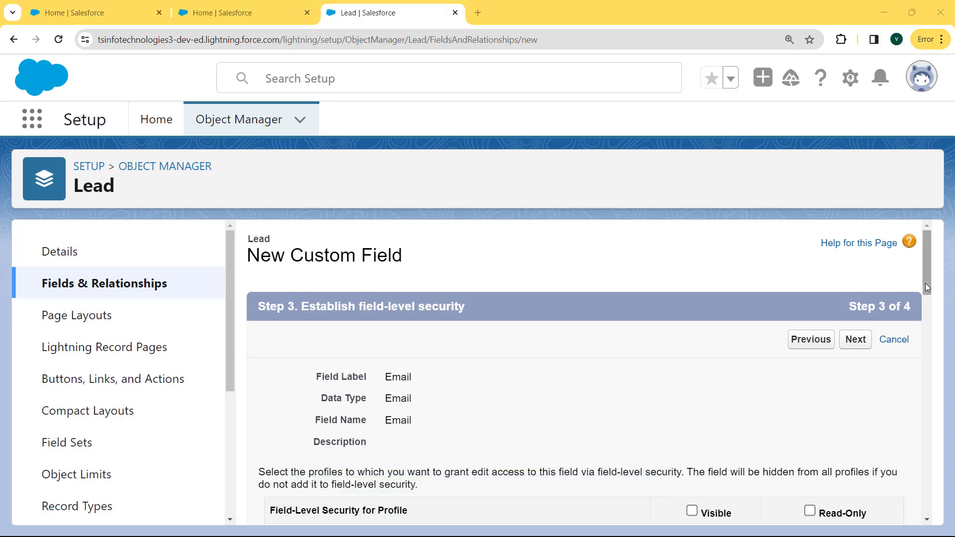
# Step: Grant Visible access to all profiles and save the Email field on the layouts step
pyautogui.moveTo(926, 276); pyautogui.dragTo(924, 300)
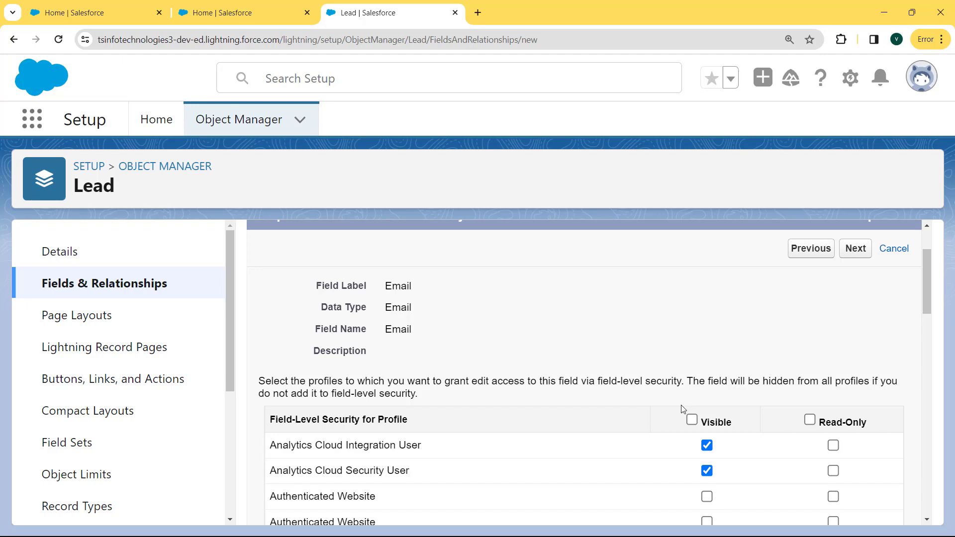
pyautogui.click(691, 419)
pyautogui.click(855, 249)
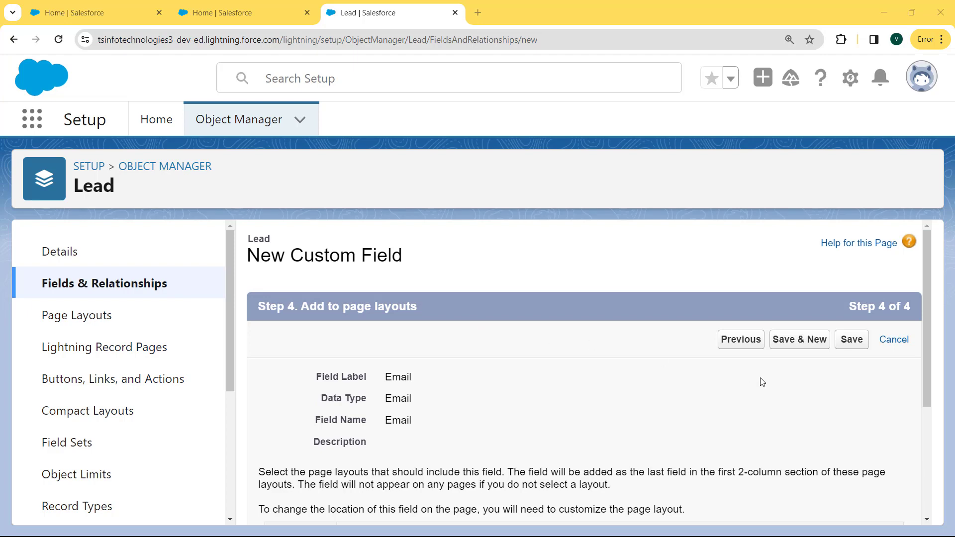
pyautogui.click(852, 343)
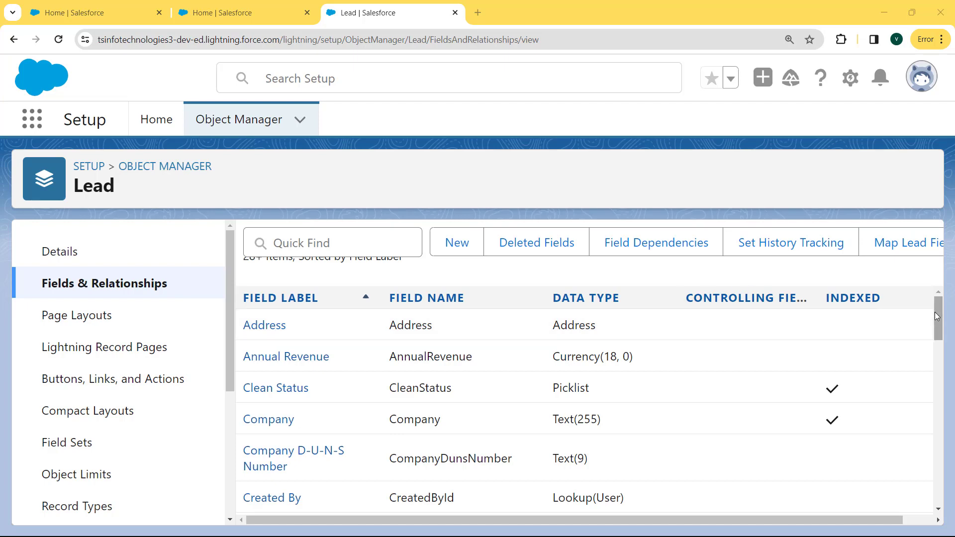
# Step: Check the new Email__c field's API name and type in Lead's fields list
pyautogui.moveTo(937, 316); pyautogui.dragTo(931, 397)
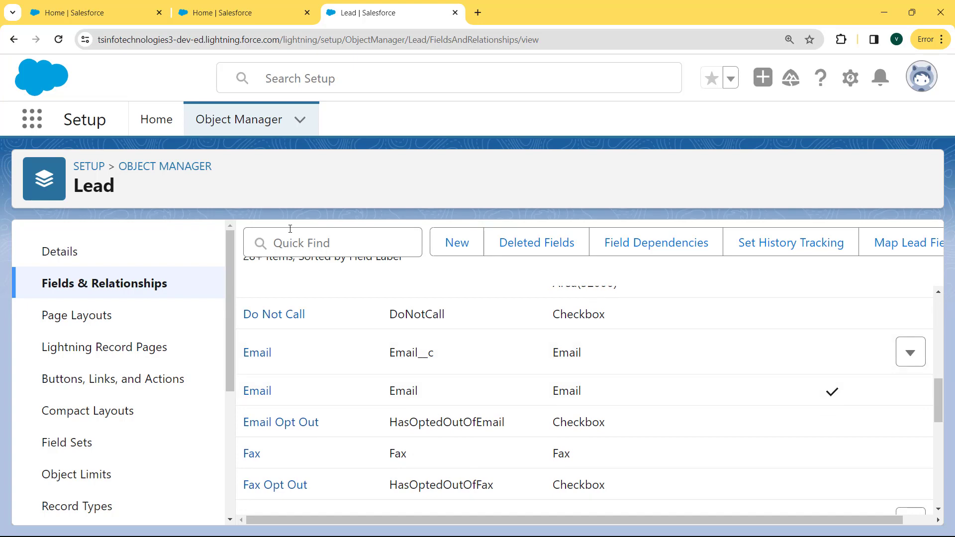
pyautogui.scroll(1, 499, 432)
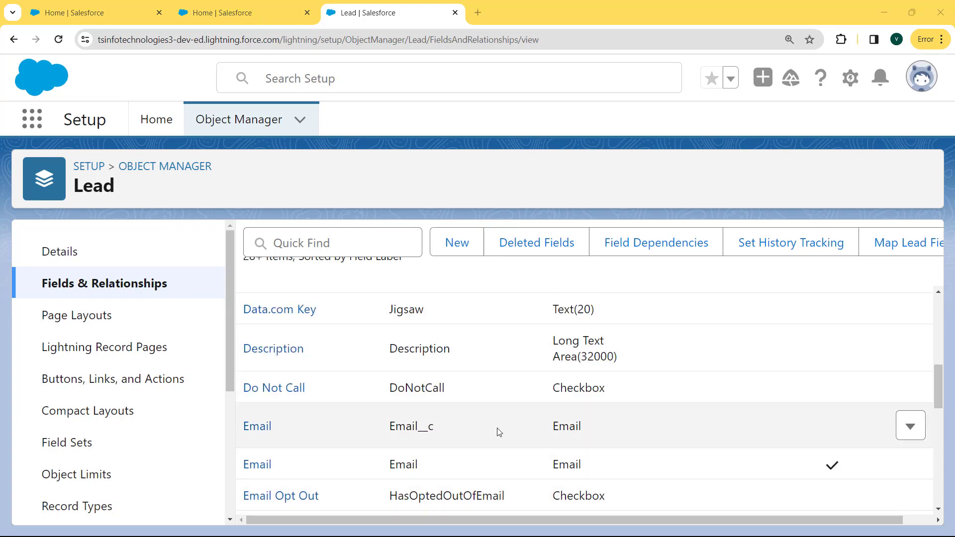
pyautogui.moveTo(587, 433); pyautogui.dragTo(383, 426)
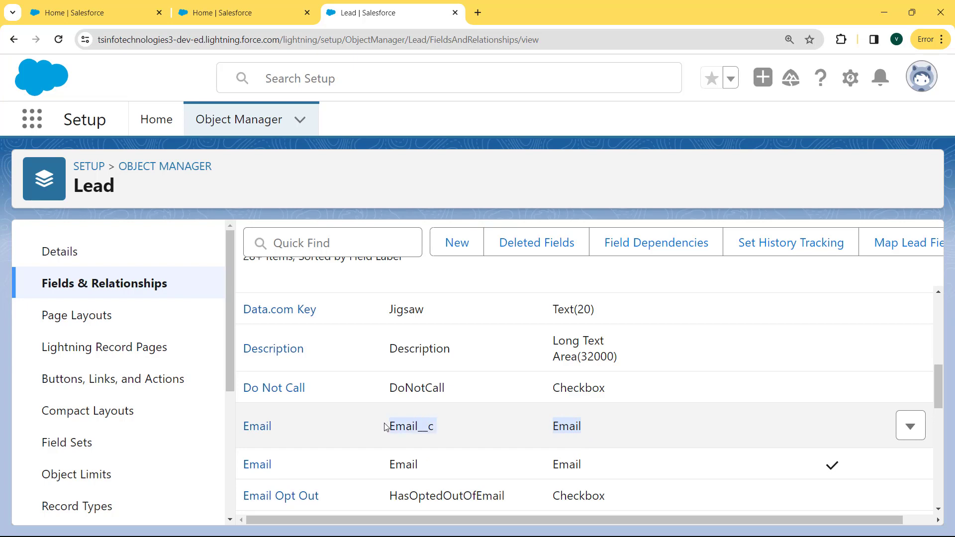
# Step: Open the Sales app from the App Launcher and go to the Leads tab
pyautogui.click(32, 122)
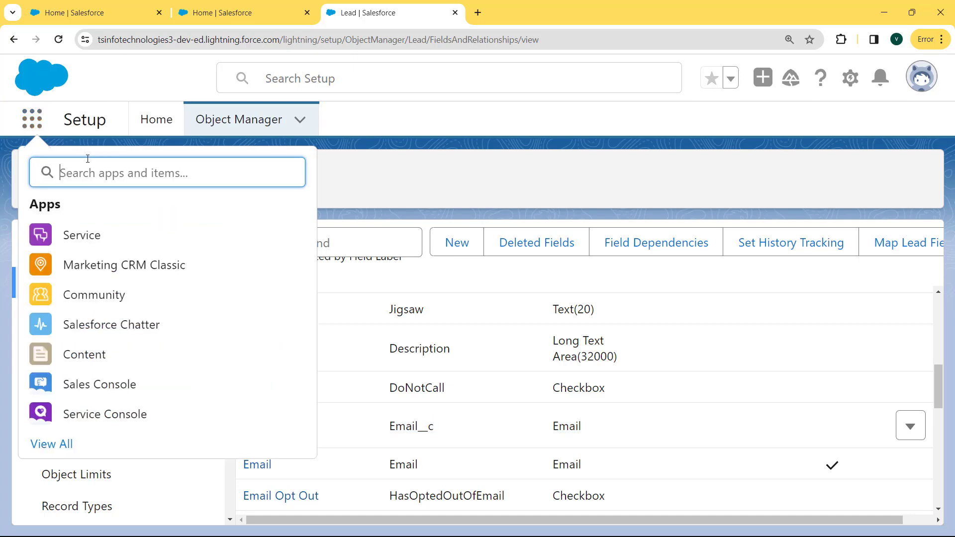
pyautogui.write('sales')
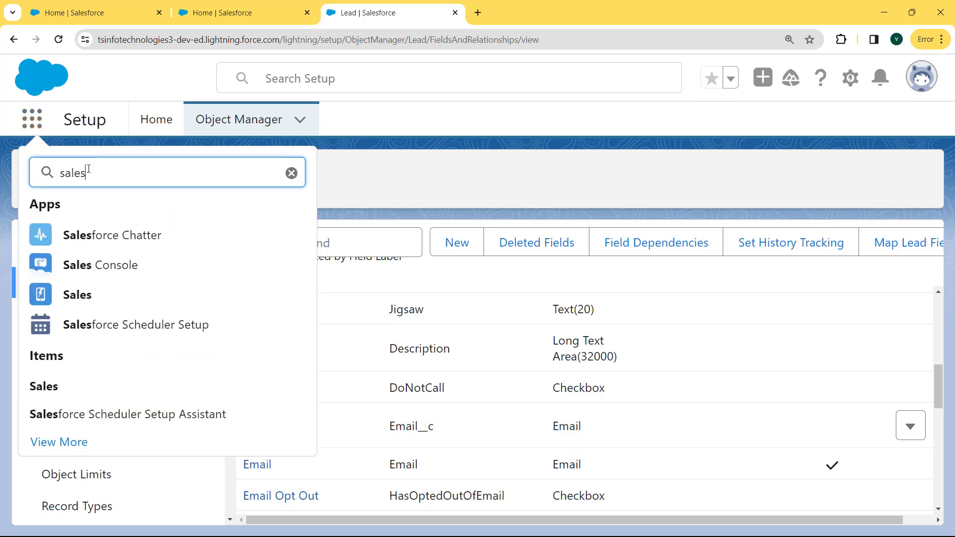
pyautogui.click(87, 294)
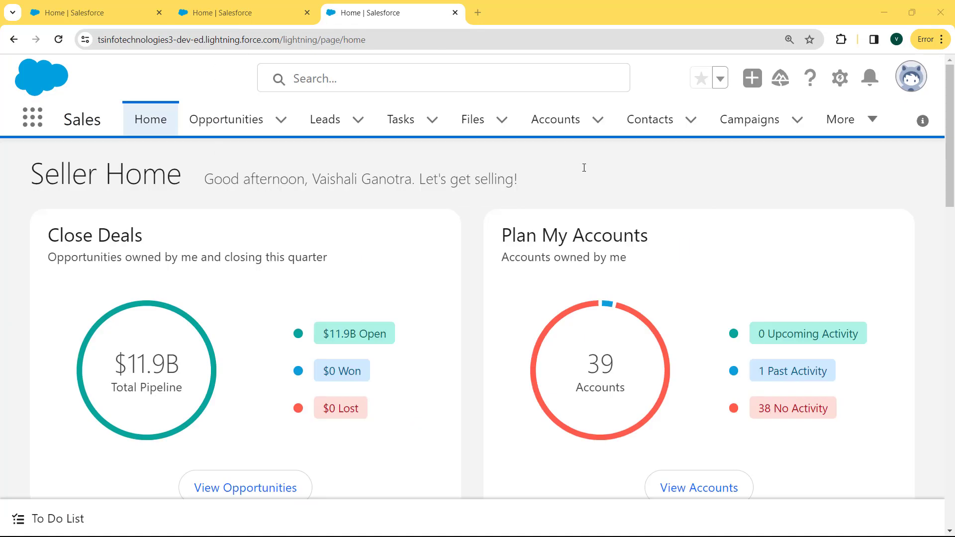
pyautogui.click(321, 124)
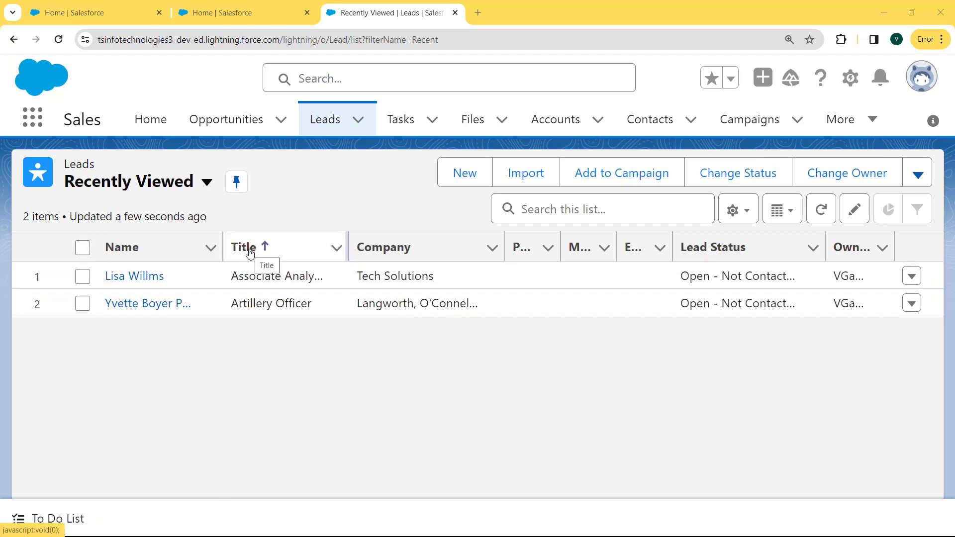
pyautogui.click(469, 180)
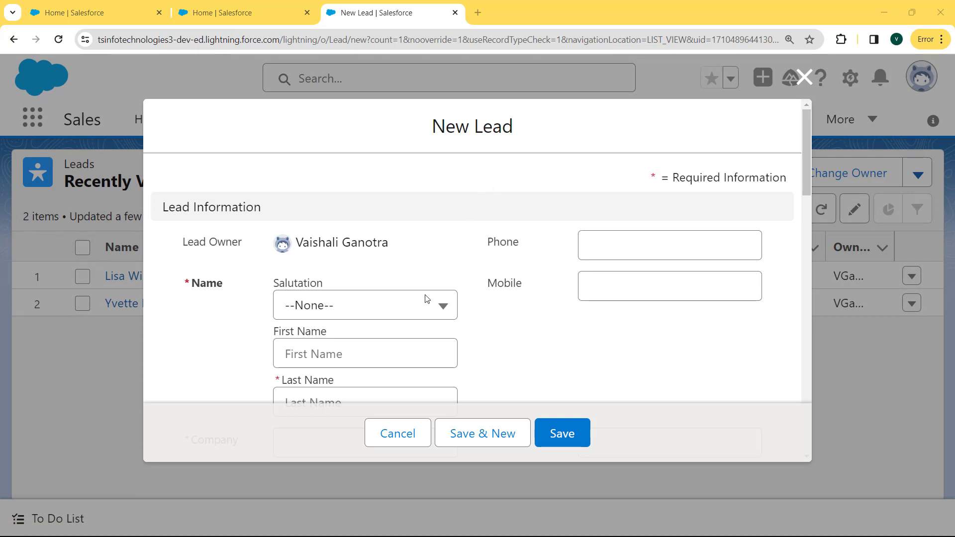
pyautogui.click(419, 309)
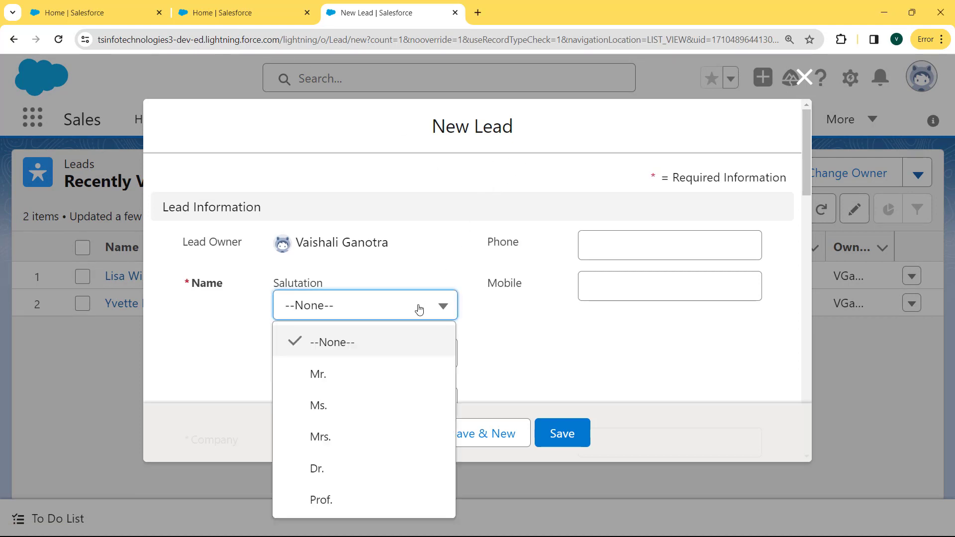
pyautogui.click(337, 375)
pyautogui.click(373, 375)
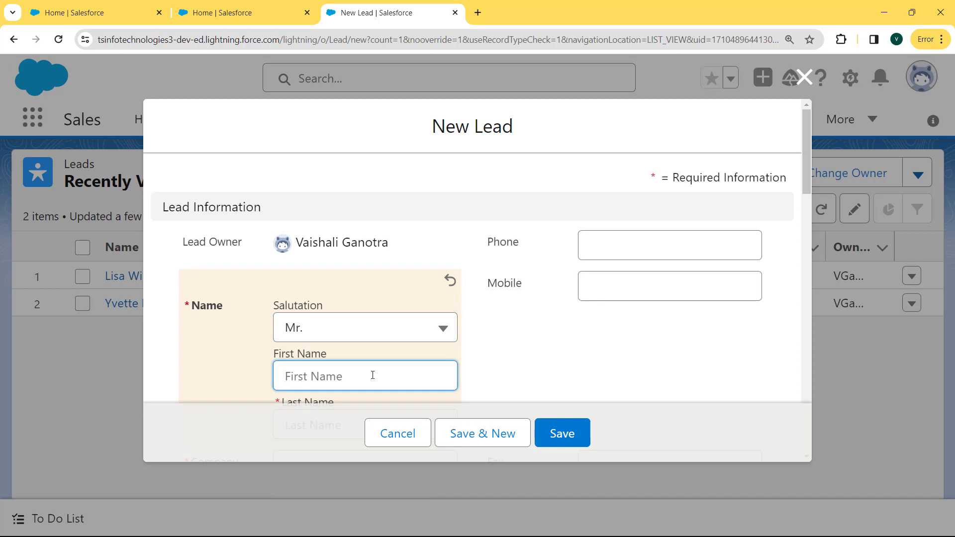
pyautogui.moveTo(807, 183); pyautogui.dragTo(804, 233)
pyautogui.click(407, 188)
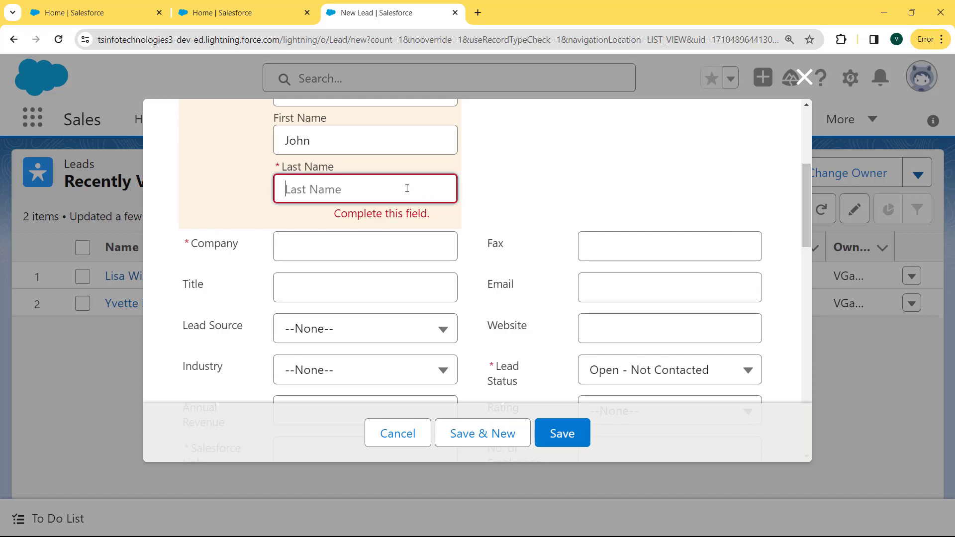
pyautogui.moveTo(805, 213); pyautogui.dragTo(804, 297)
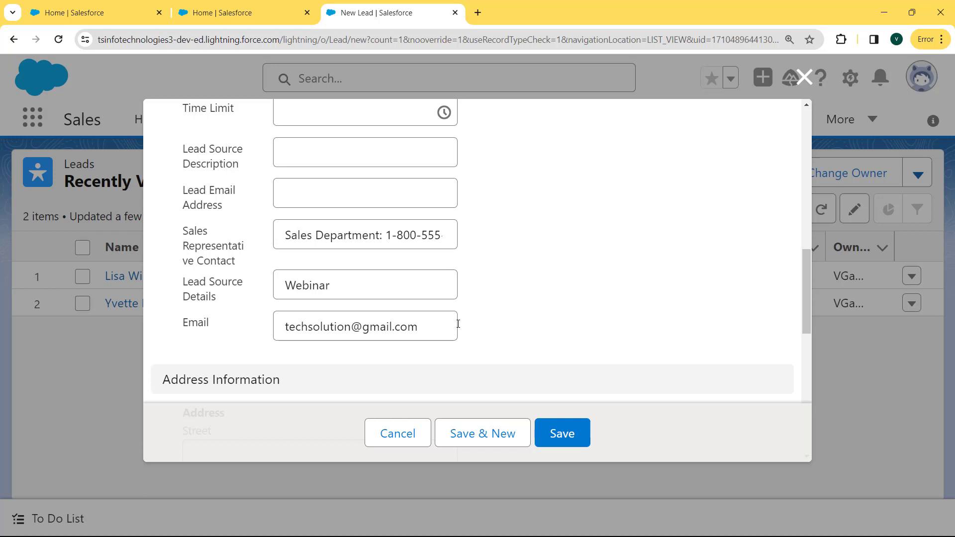
pyautogui.moveTo(438, 327); pyautogui.dragTo(276, 322)
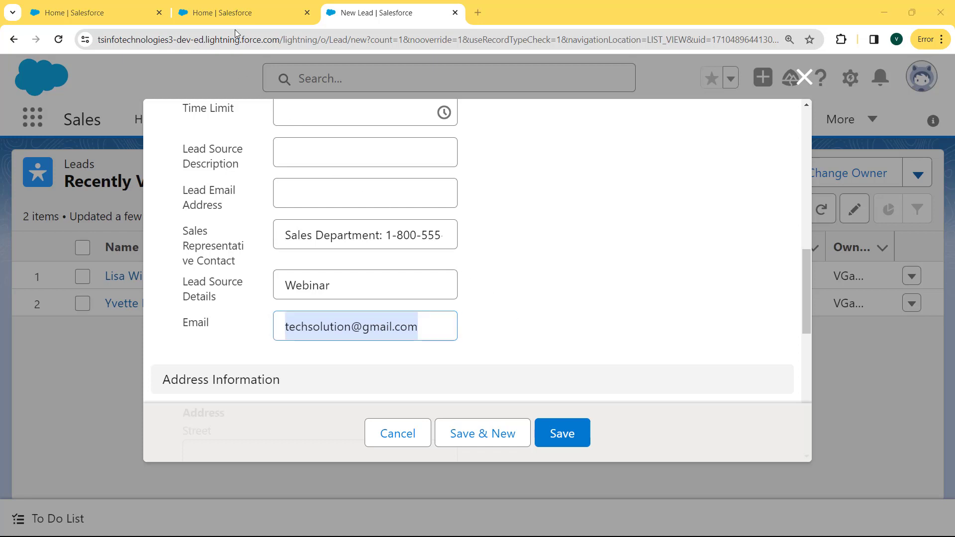
pyautogui.press('Escape')
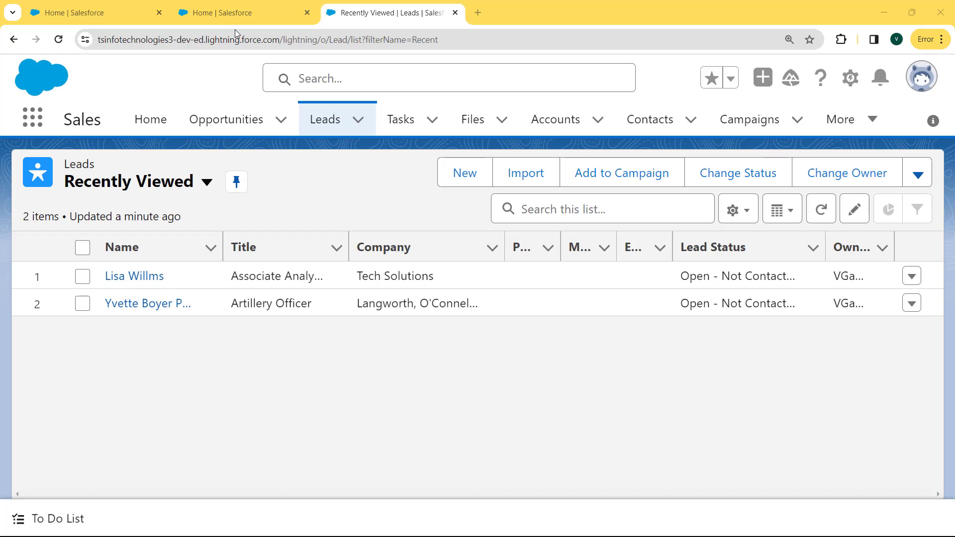
# Step: Switch to Salesforce Classic from the profile menu and open Setup from the user-name menu
pyautogui.click(920, 80)
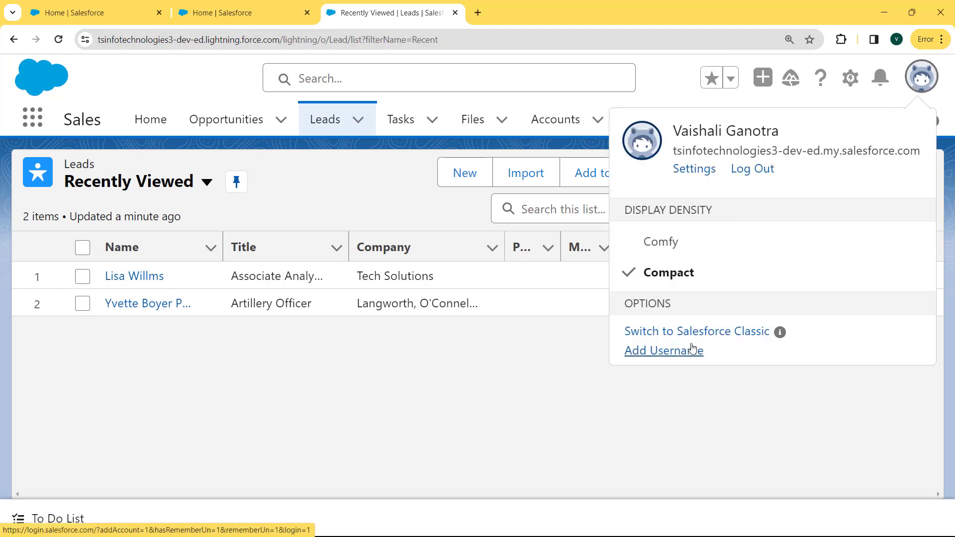
pyautogui.click(668, 334)
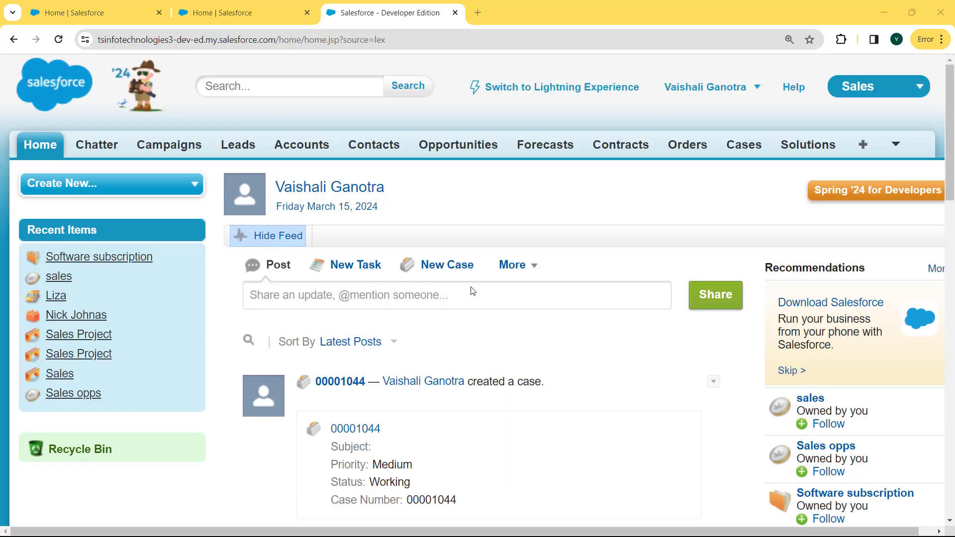
pyautogui.click(765, 93)
pyautogui.click(646, 149)
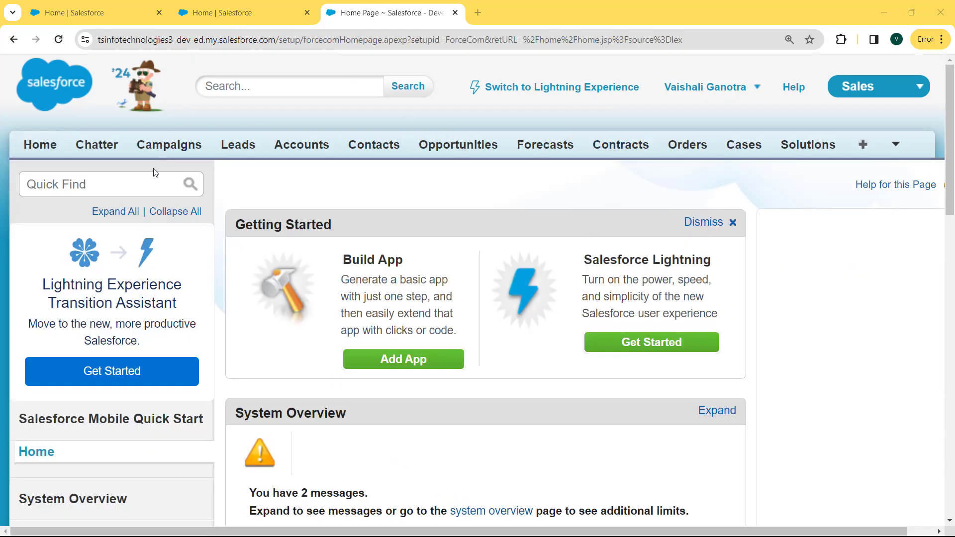
# Step: Find Objects via Quick Find 'obje', open the Event custom object, and begin a new custom field
pyautogui.click(147, 184)
pyautogui.write('object')
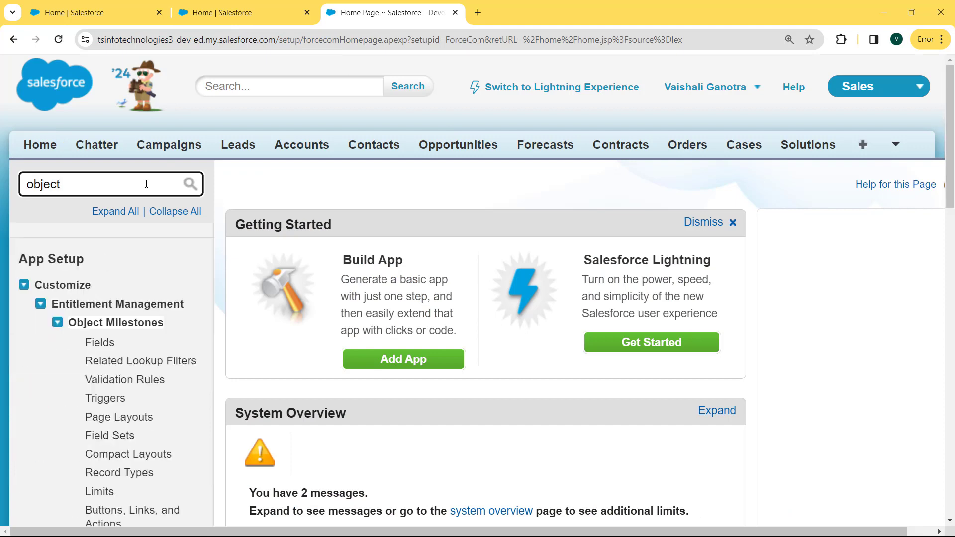
pyautogui.click(21, 286)
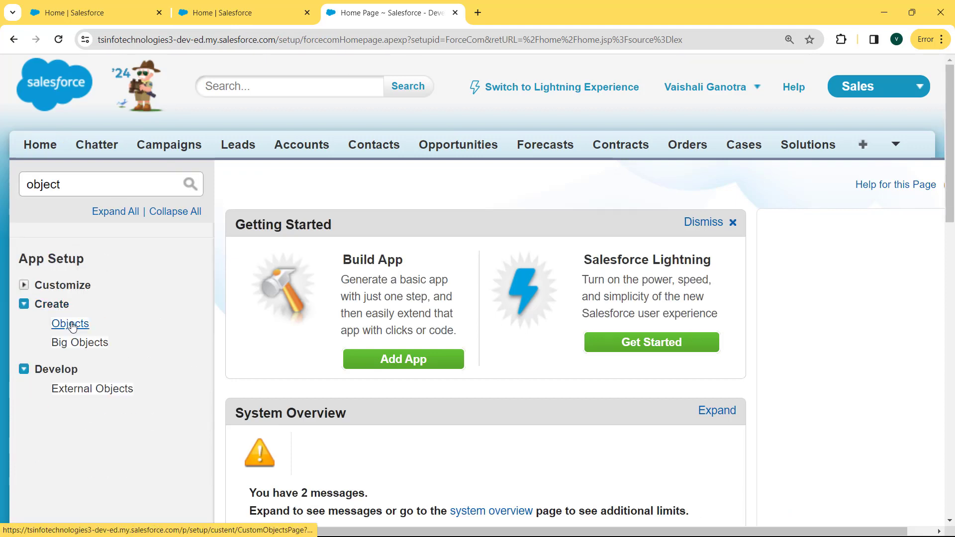
pyautogui.click(72, 326)
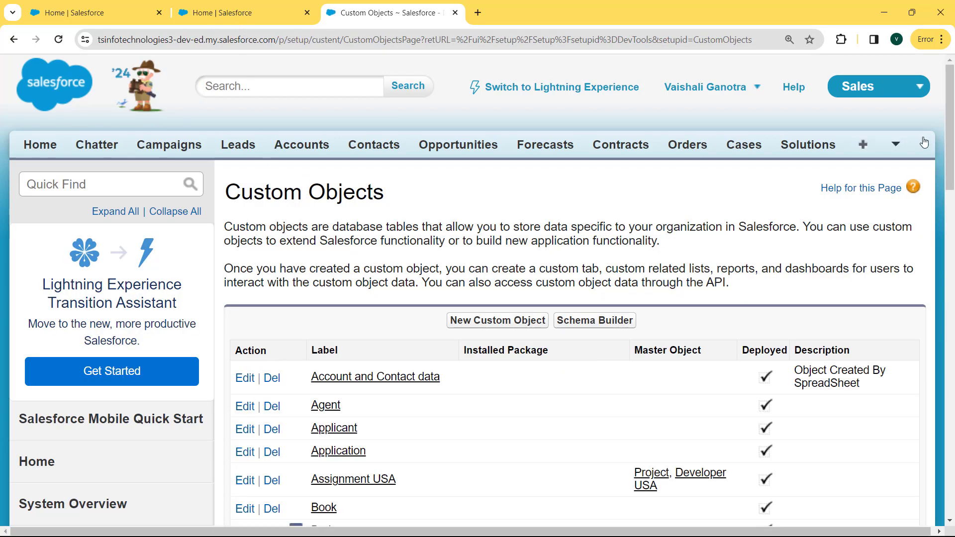
pyautogui.moveTo(951, 139); pyautogui.dragTo(952, 232)
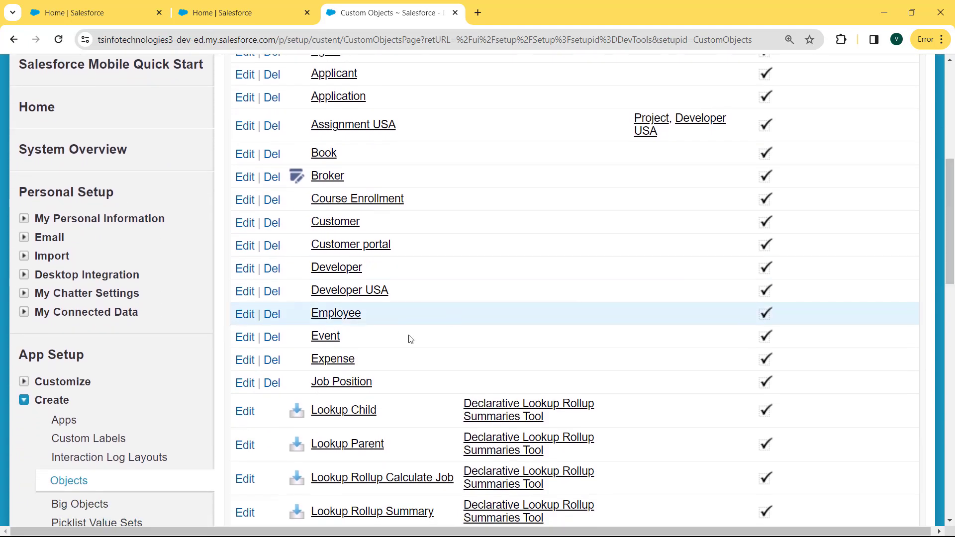
pyautogui.click(339, 341)
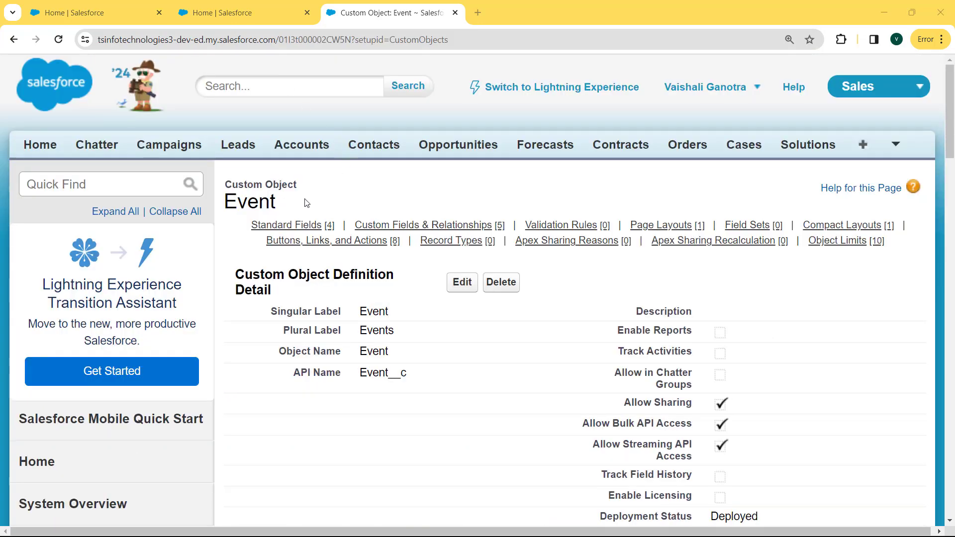
pyautogui.moveTo(951, 118); pyautogui.dragTo(953, 225)
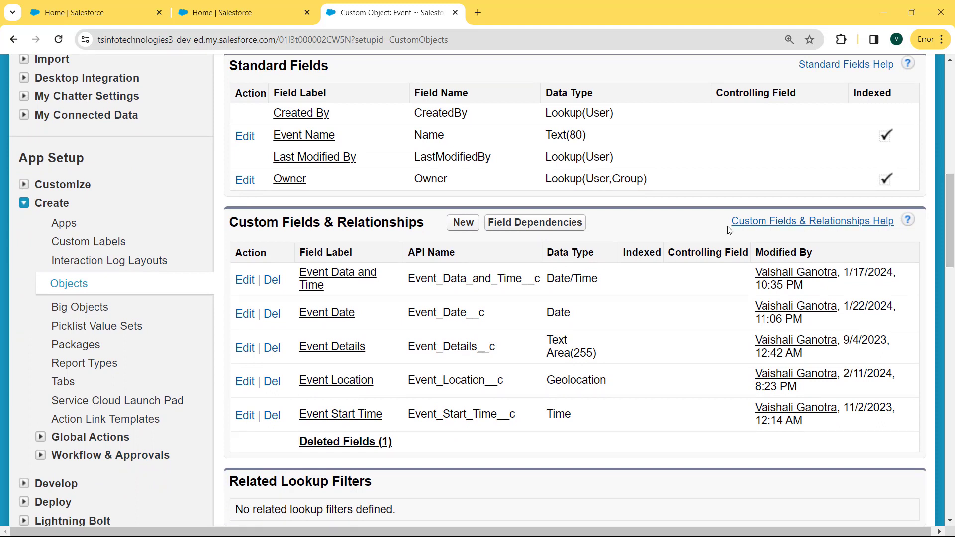
pyautogui.click(463, 230)
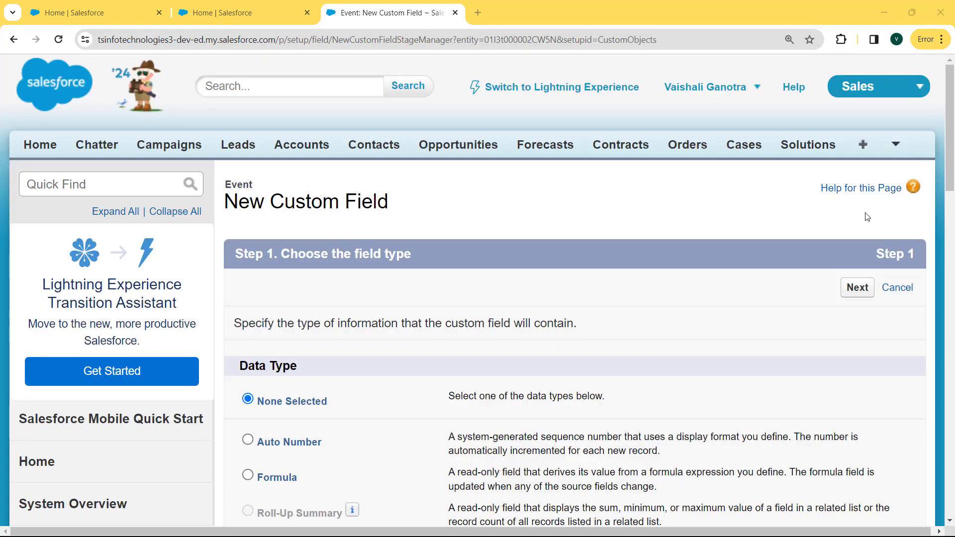
# Step: Pick Email as the Event field's data type and advance to Step 2 of 4
pyautogui.moveTo(951, 170); pyautogui.dragTo(933, 339)
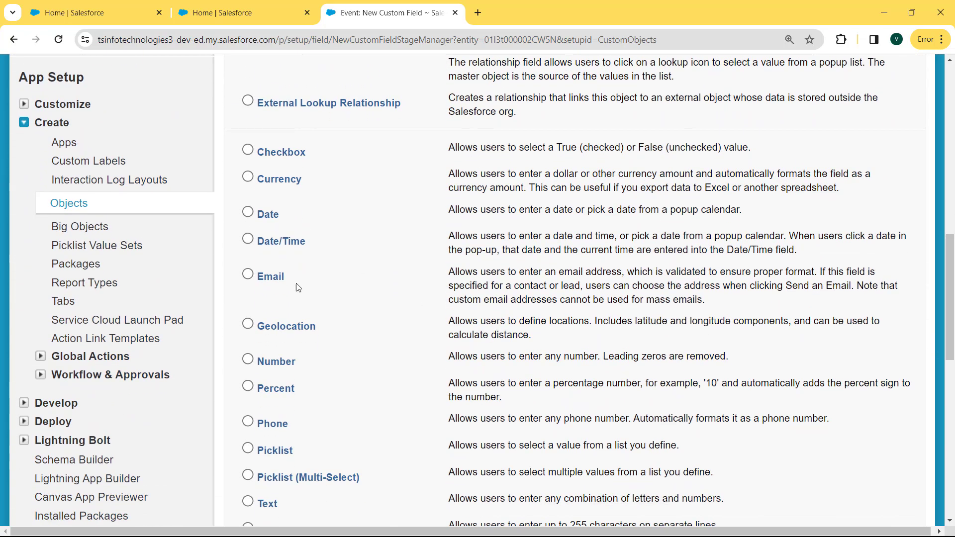
pyautogui.click(260, 278)
pyautogui.moveTo(947, 271); pyautogui.dragTo(946, 366)
pyautogui.click(857, 378)
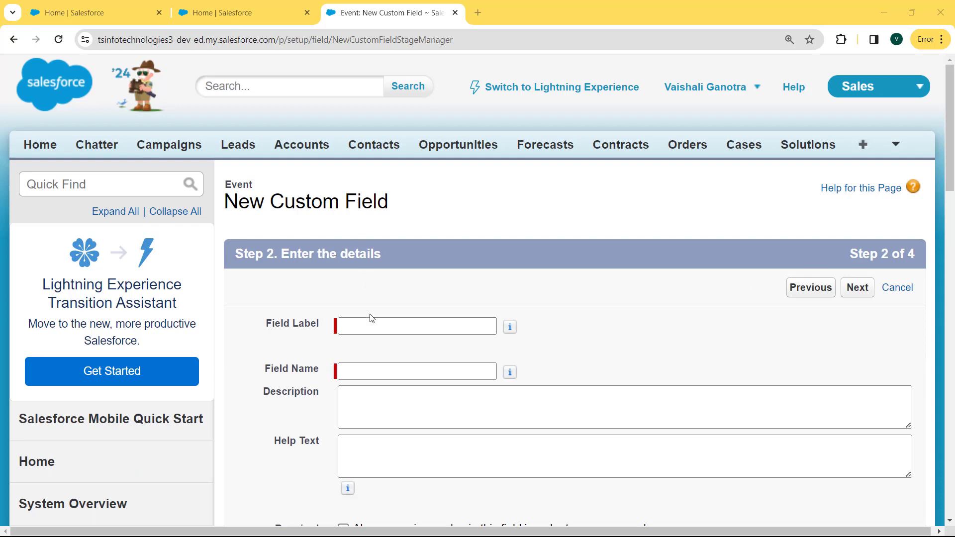
# Step: Label the new field 'Event Email' and auto-fill its field name from the label
pyautogui.click(373, 326)
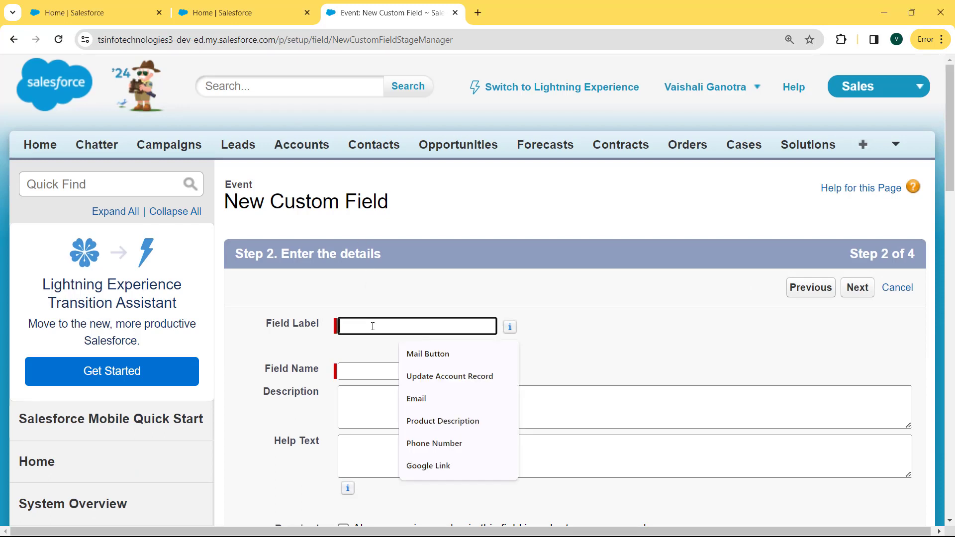
pyautogui.write('Ev')
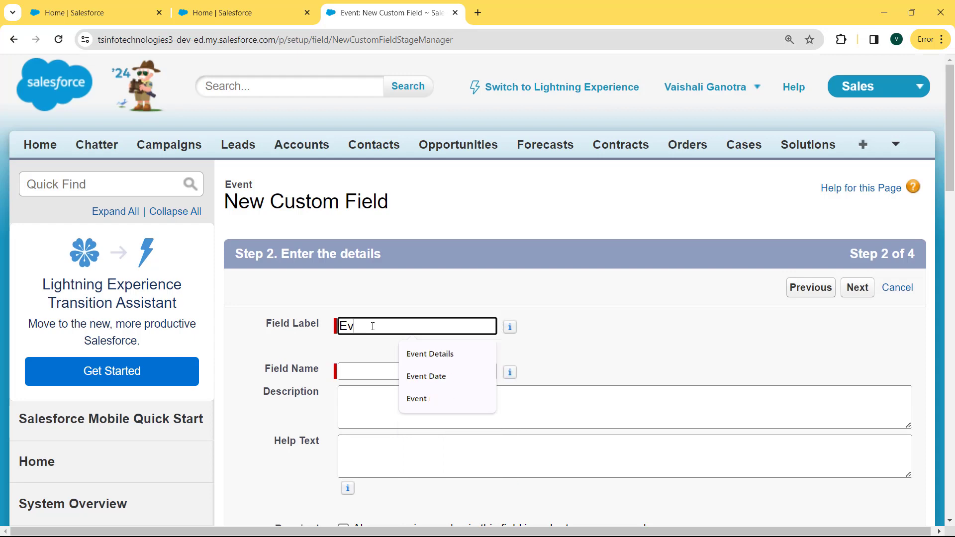
pyautogui.write('entEmail')
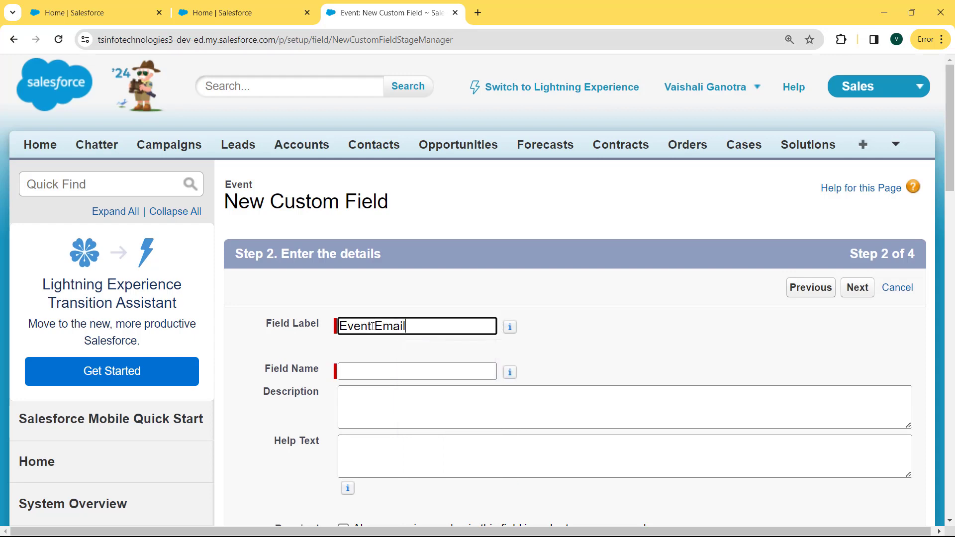
pyautogui.click(372, 327)
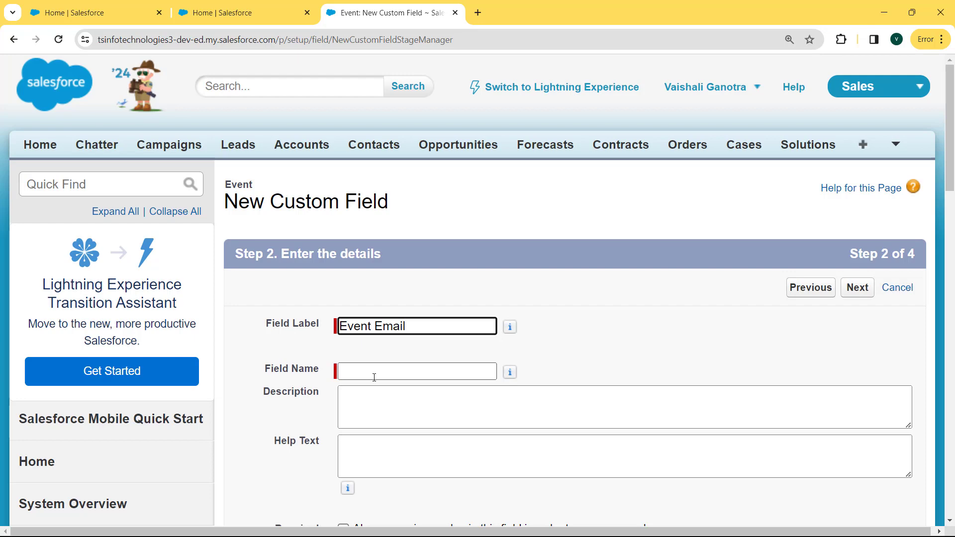
pyautogui.click(374, 378)
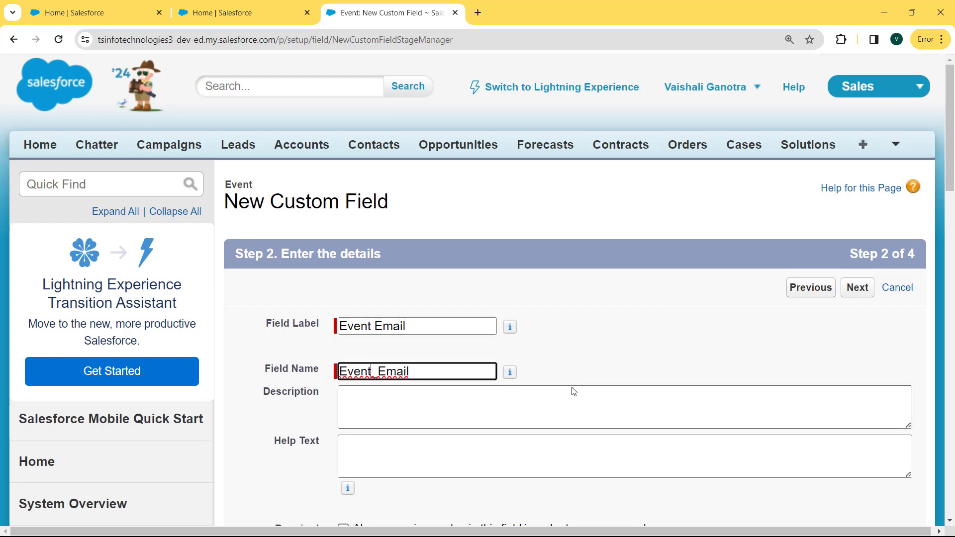
pyautogui.moveTo(950, 188); pyautogui.dragTo(951, 267)
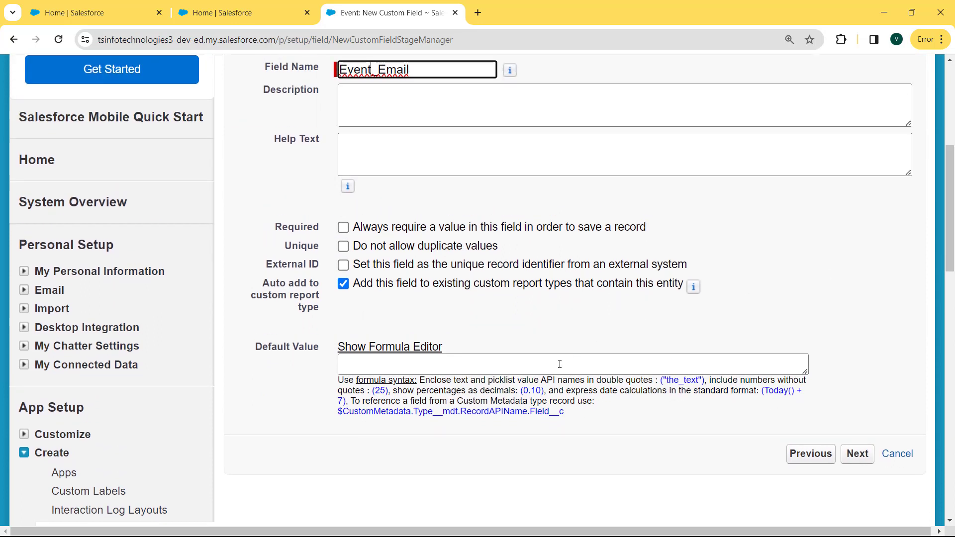
# Step: Enter the default e-mail address as the Default Value and continue to field-level security
pyautogui.click(489, 358)
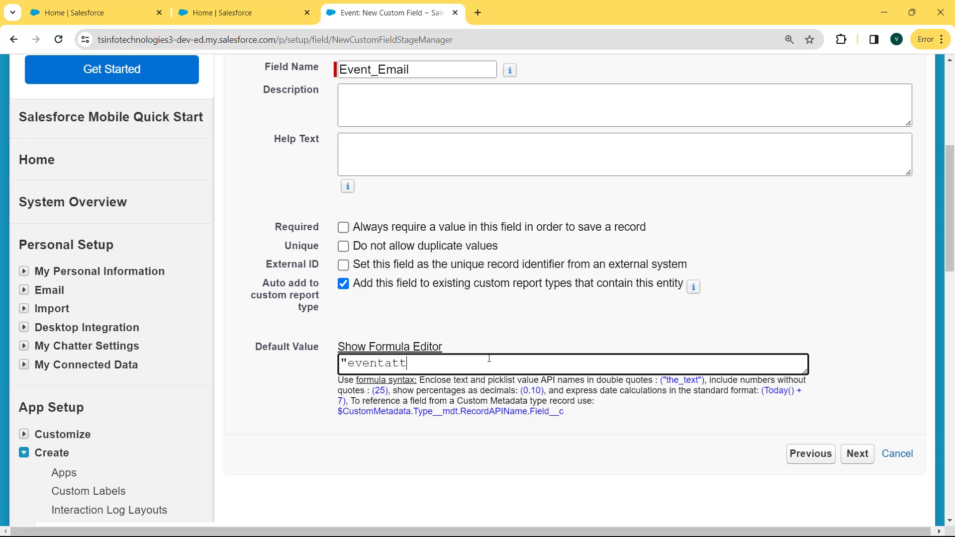
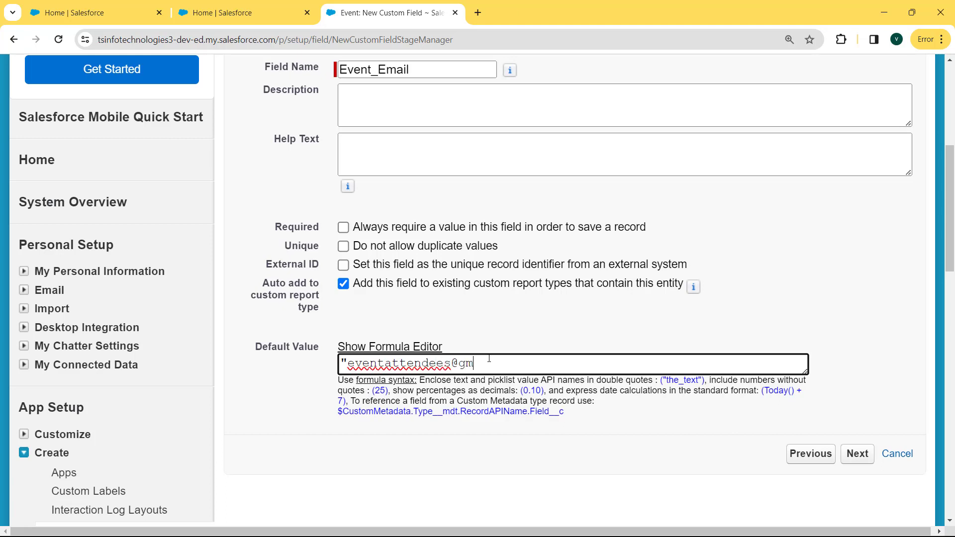
pyautogui.press('capslock')
pyautogui.press('capslock')
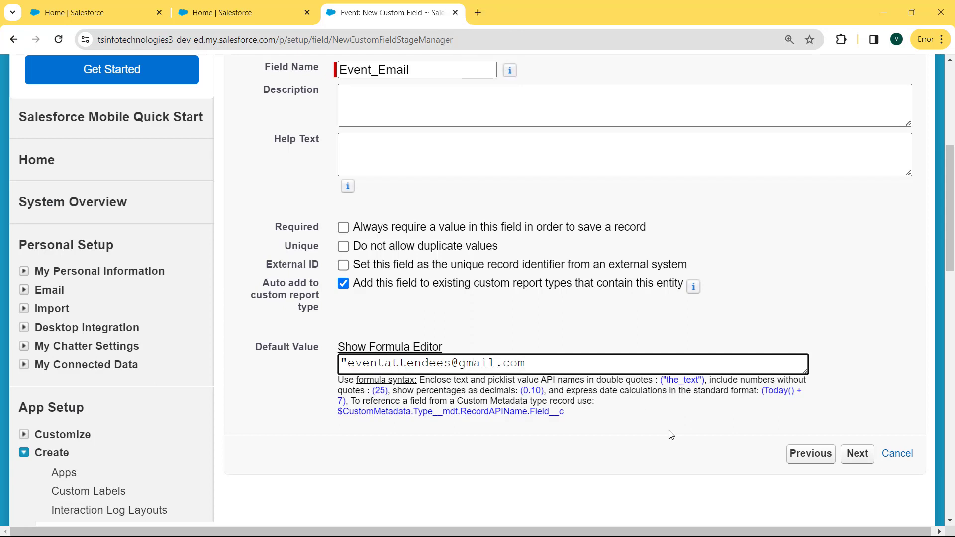
pyautogui.click(858, 453)
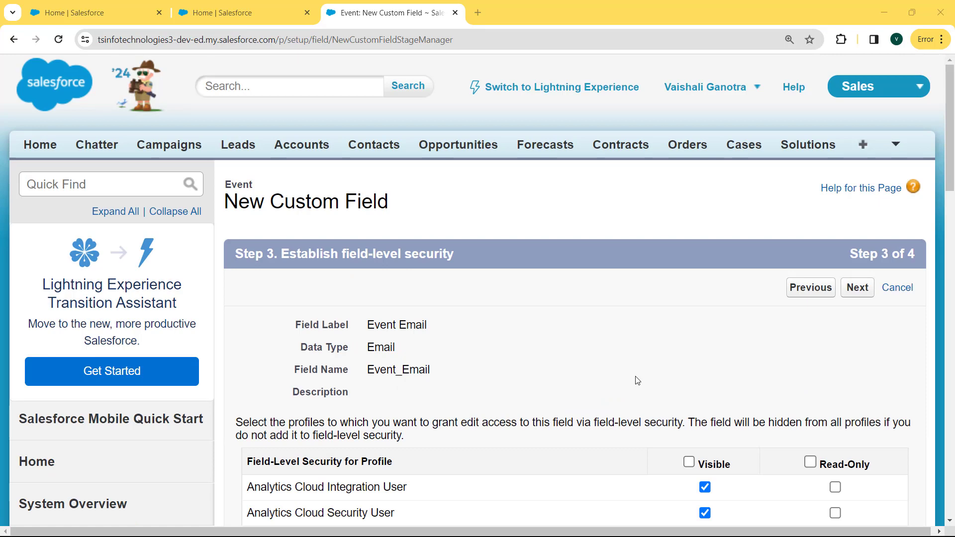
# Step: Make Event Email visible to all profiles, keep it on Event Layout, and save
pyautogui.click(715, 461)
pyautogui.click(856, 288)
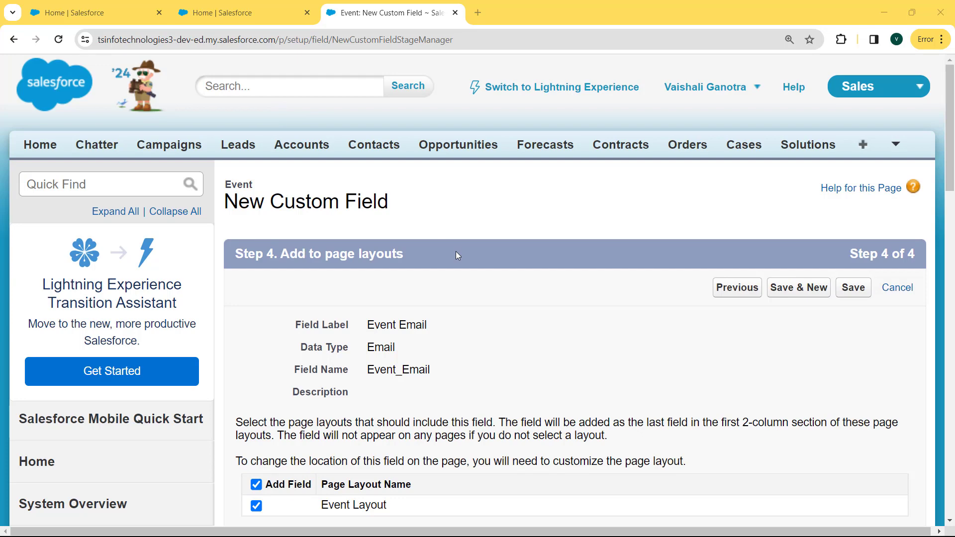
pyautogui.click(853, 288)
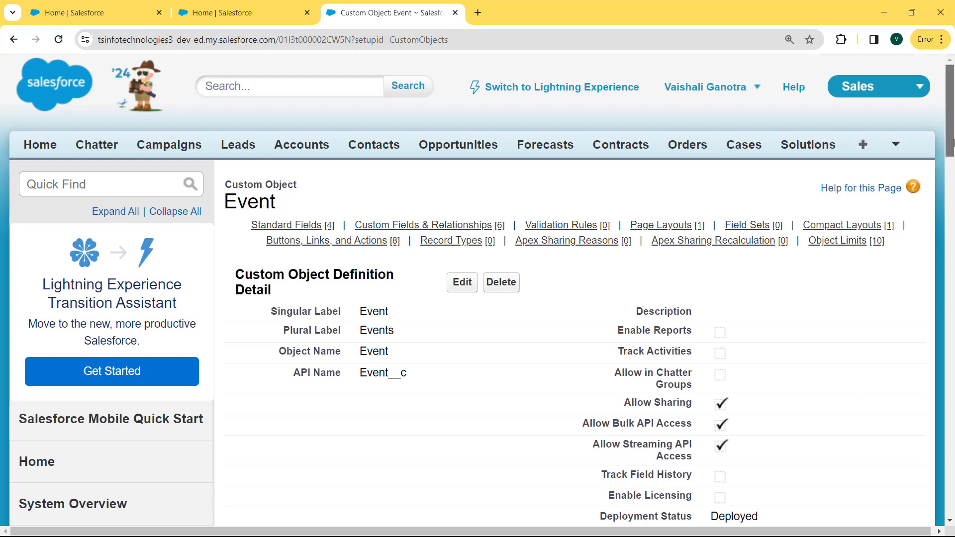
# Step: Check Event Email (Event_Email__c, Email) is among the six Event custom fields, then list additional tabs
pyautogui.moveTo(953, 144); pyautogui.dragTo(953, 269)
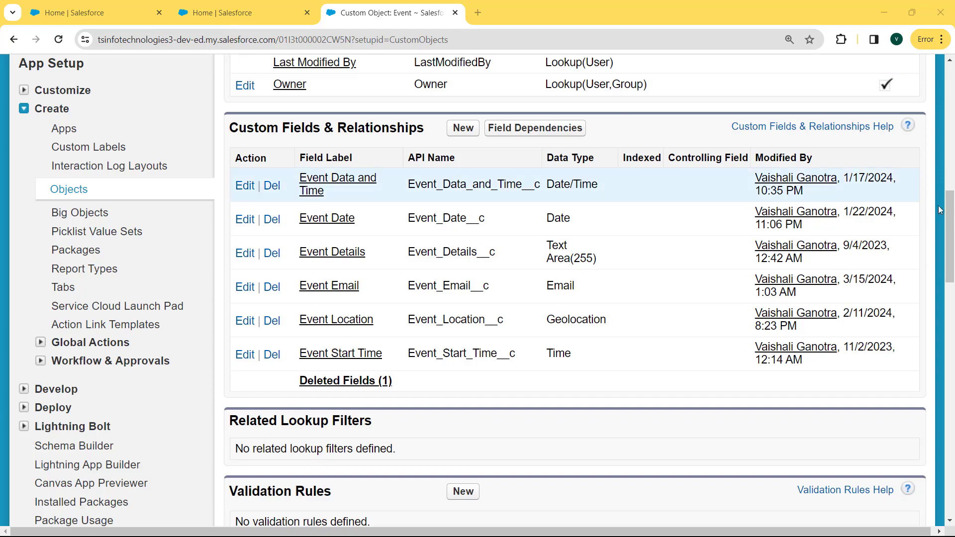
pyautogui.scroll(10, 925, 164)
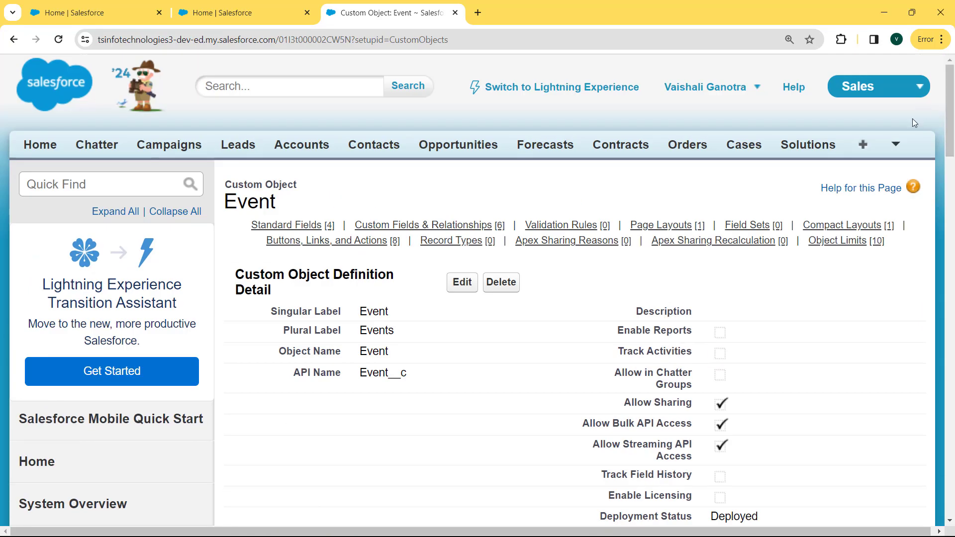
pyautogui.click(897, 146)
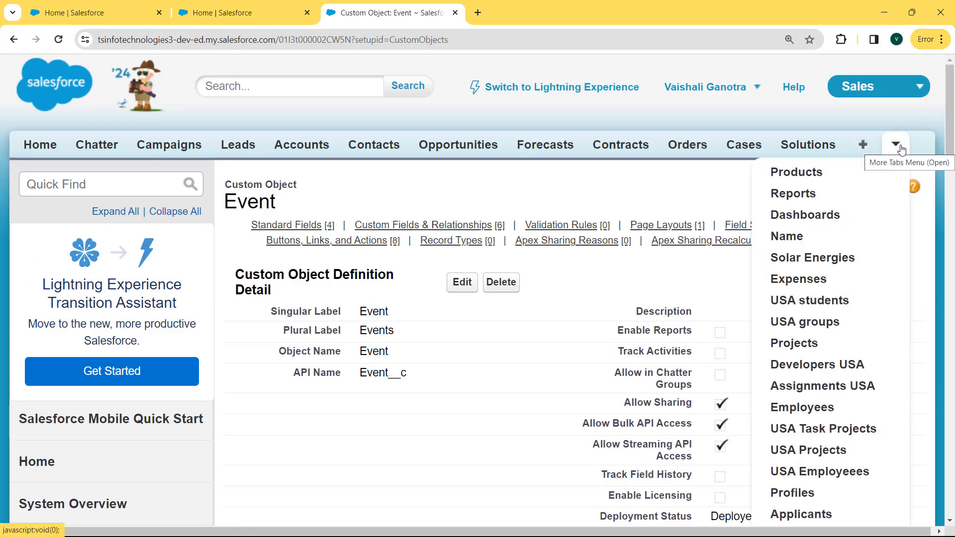
# Step: From Events, start a New Event and confirm Event Email is pre-filled with the default address
pyautogui.moveTo(950, 139); pyautogui.dragTo(950, 197)
pyautogui.click(789, 314)
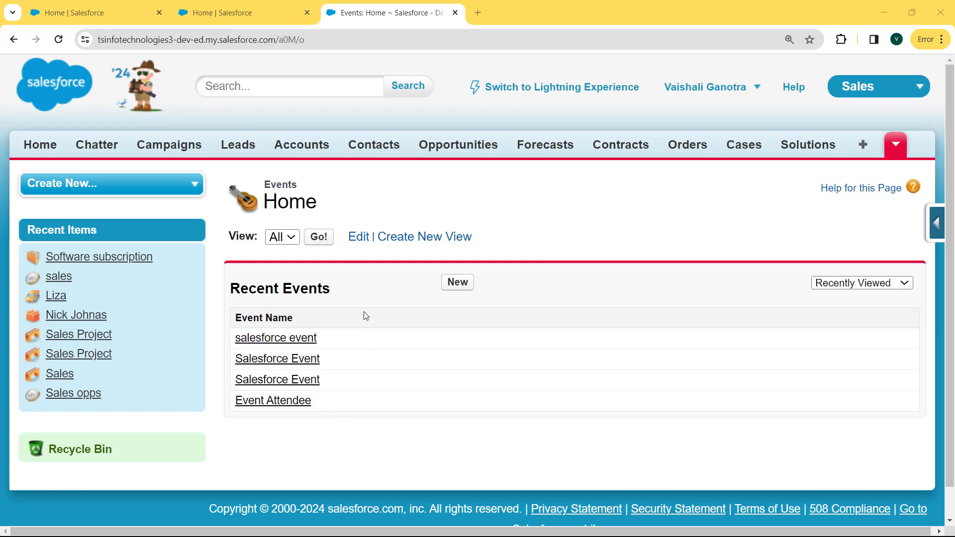
pyautogui.click(458, 283)
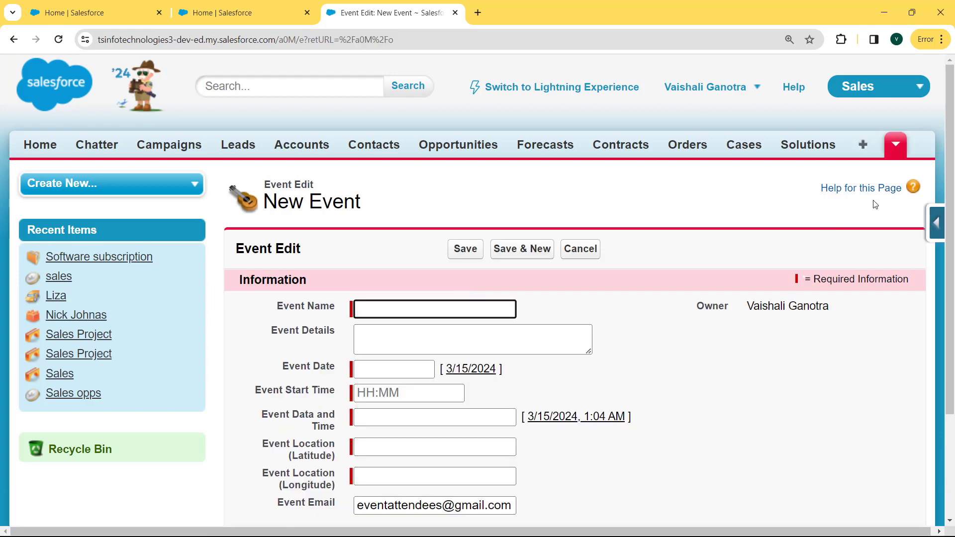
pyautogui.scroll(-2, 949, 189)
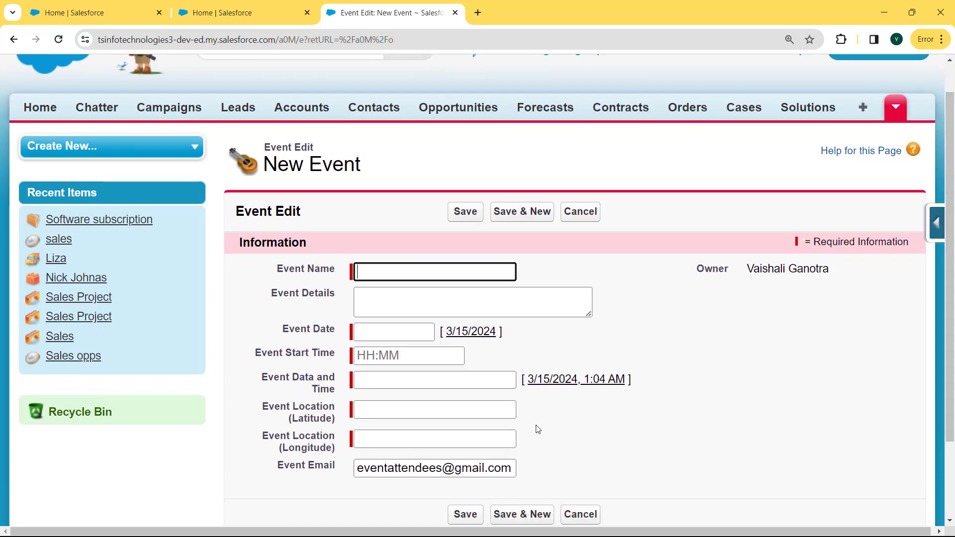
pyautogui.moveTo(279, 466); pyautogui.dragTo(538, 470)
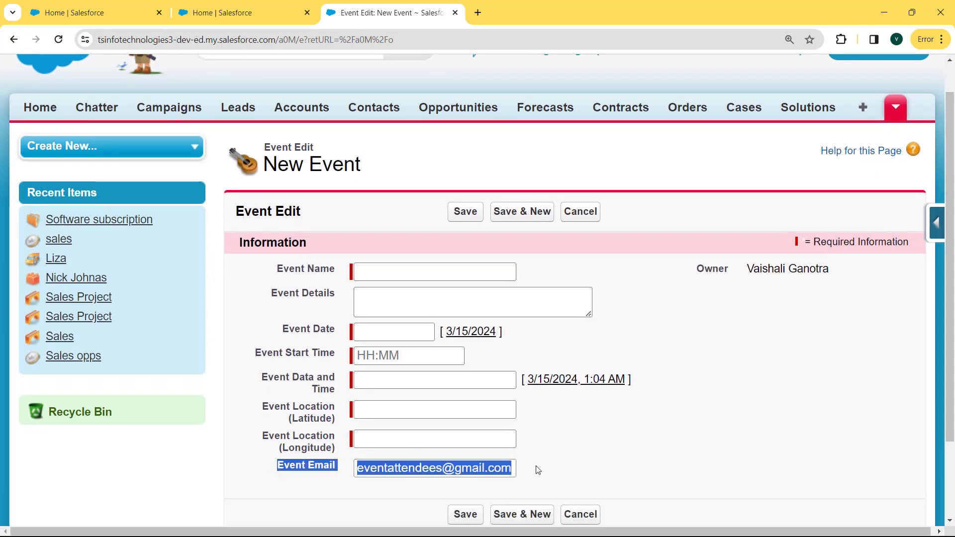